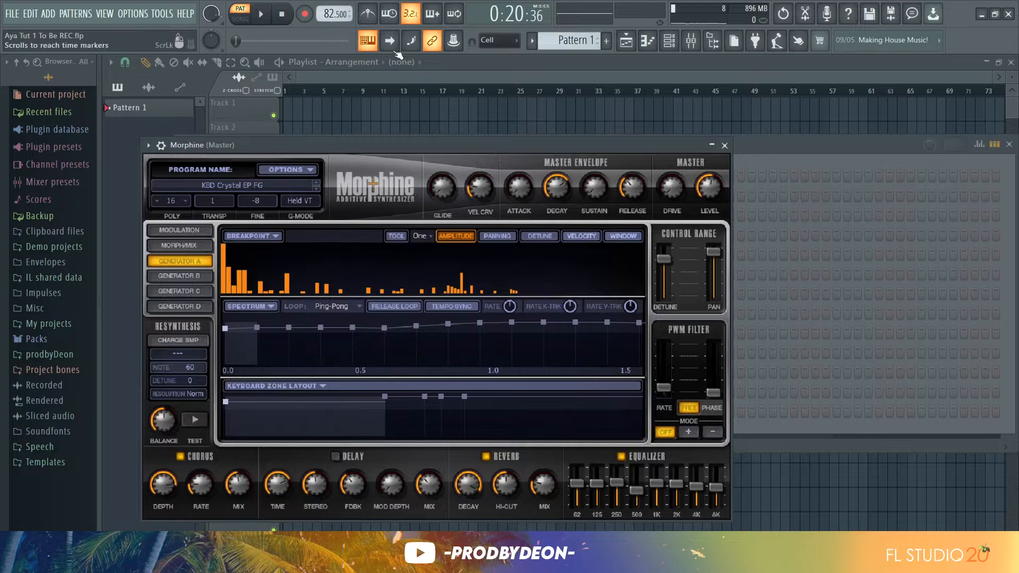
# Open the Morphine piano roll, place a half-bar D4 note at the start of bar 1, and raise its velocity.
pyautogui.click(649, 45)
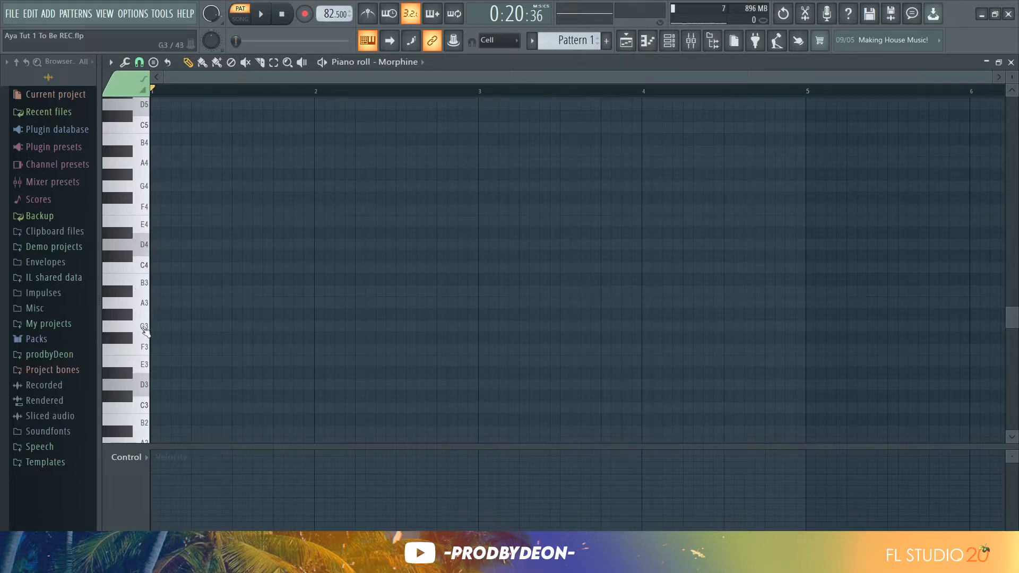
pyautogui.click(145, 245)
pyautogui.click(155, 245)
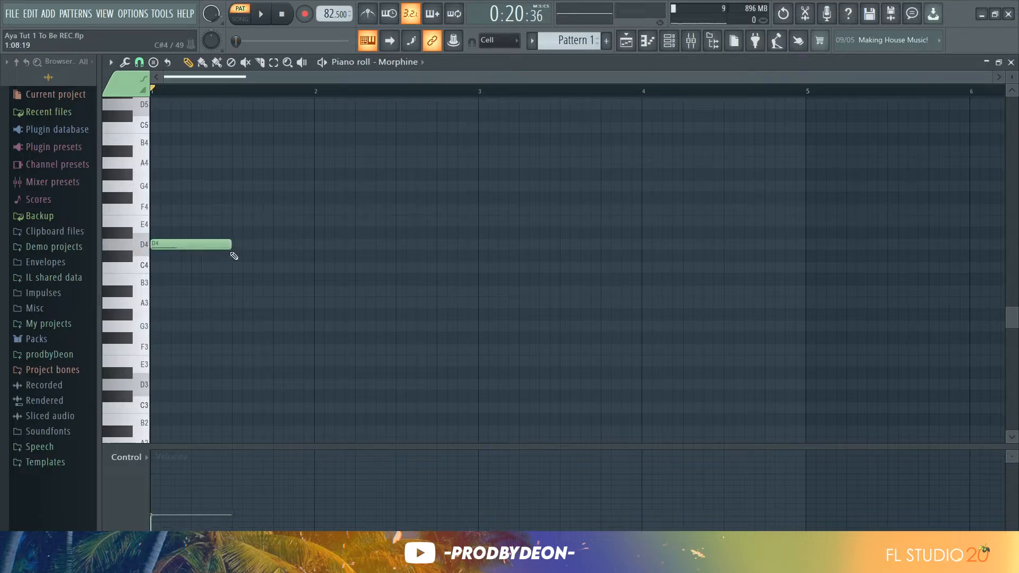
pyautogui.moveTo(171, 498); pyautogui.dragTo(167, 476)
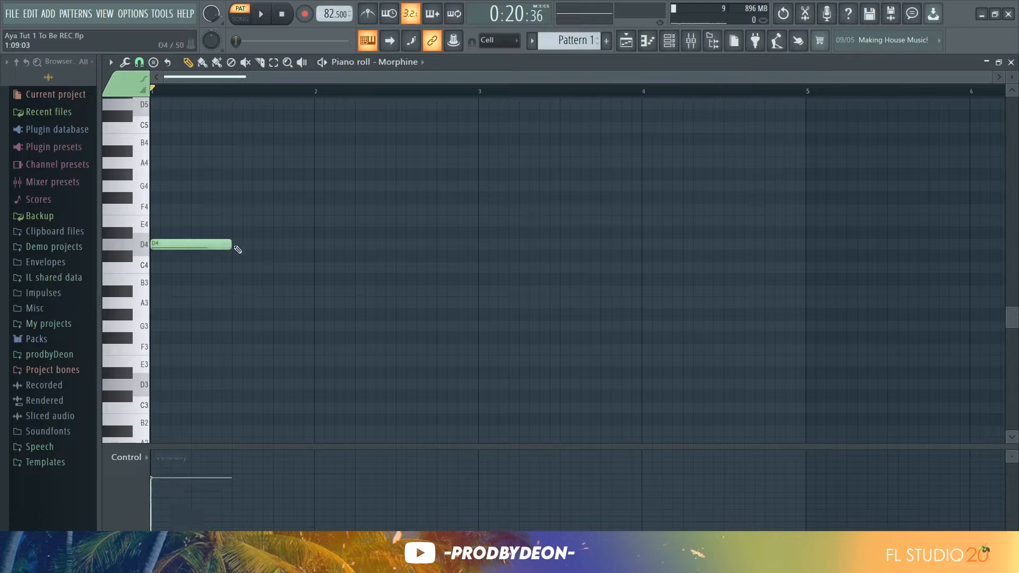
# Add a half-bar G3 note in the second half of bar 1, directly after the D4 note, and play the pattern.
pyautogui.click(236, 267)
pyautogui.press('space')
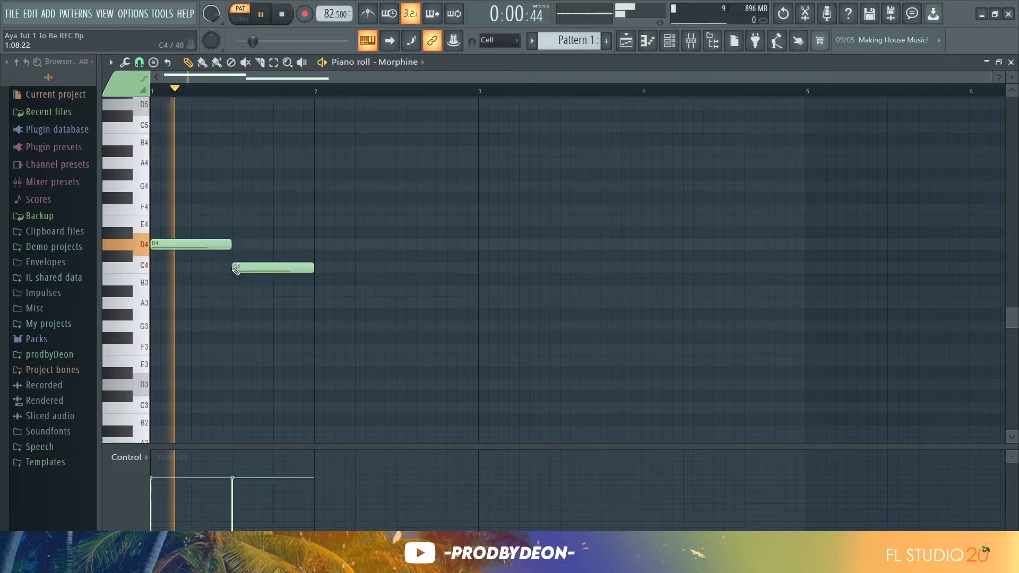
pyautogui.moveTo(244, 267); pyautogui.dragTo(253, 329)
pyautogui.press('space')
pyautogui.press('space')
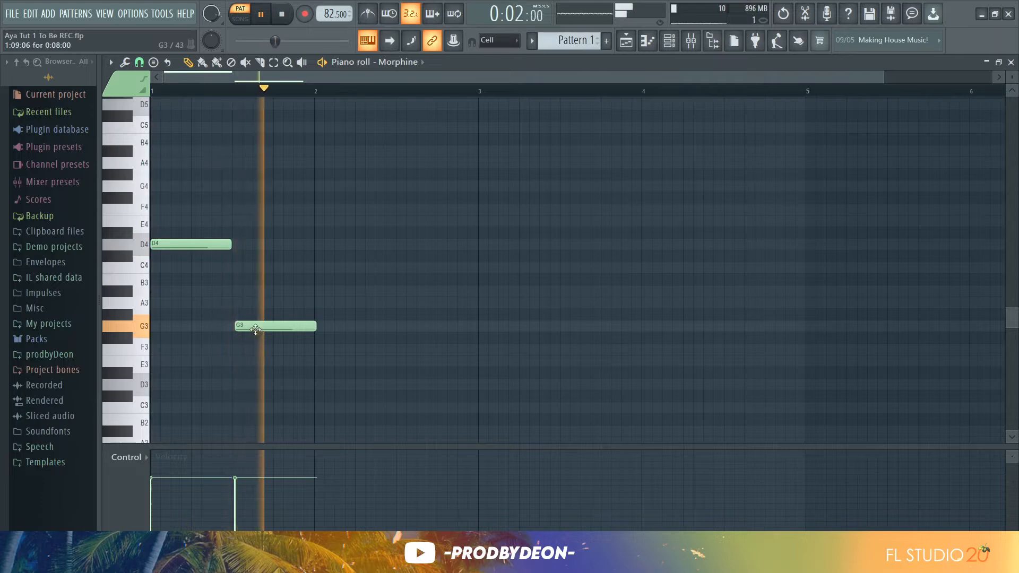
pyautogui.press('space')
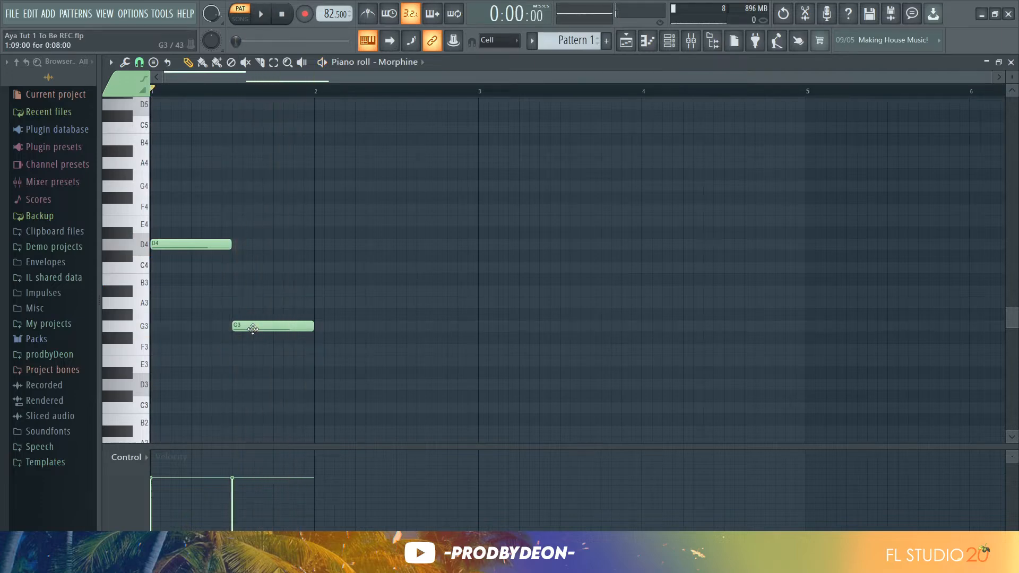
# Transpose both notes up one octave to D5 and G4 and start playback.
pyautogui.hotkey('ctrl', 'Up')
pyautogui.scroll(5, 255, 334)
pyautogui.press('space')
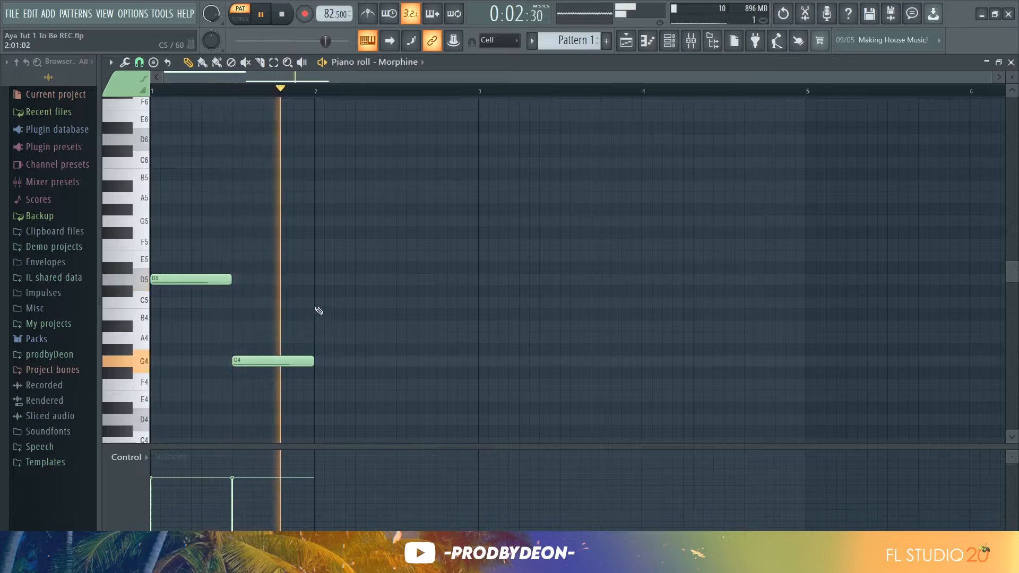
# Add half-bar root notes C5 and A4 in the first and second halves of bar 2, then stop playback.
pyautogui.click(341, 303)
pyautogui.click(399, 280)
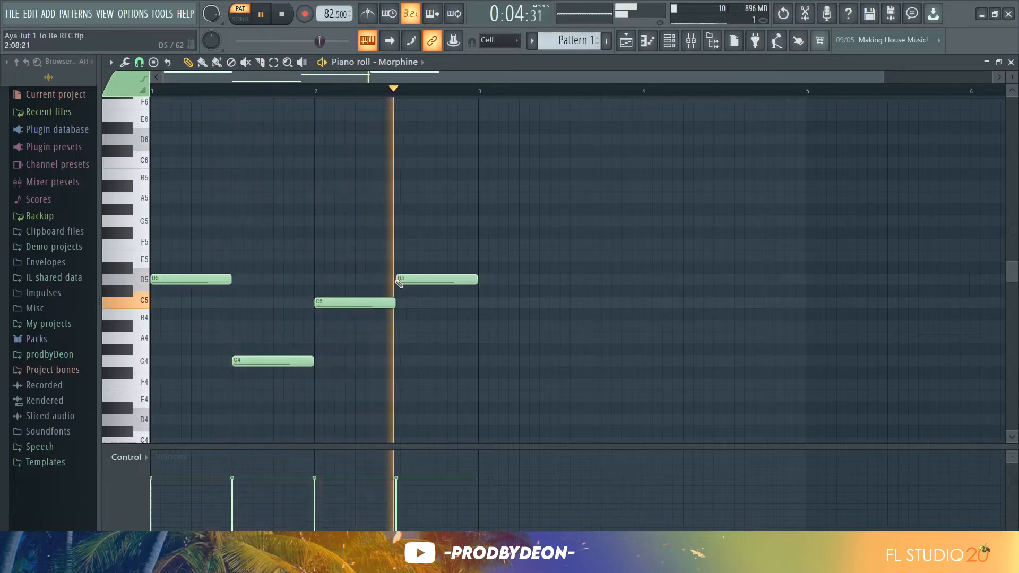
pyautogui.moveTo(400, 280); pyautogui.dragTo(409, 343)
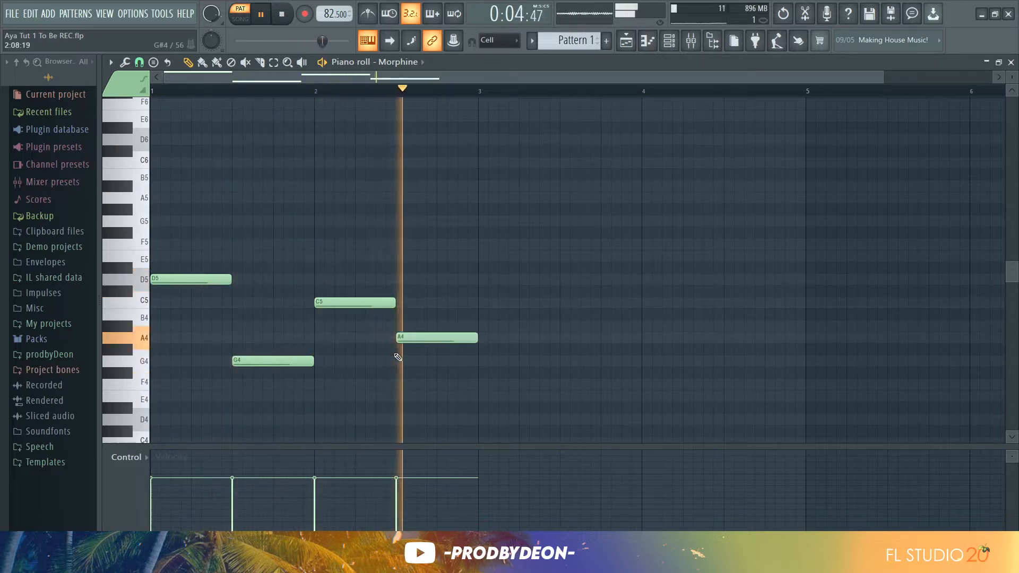
pyautogui.press('space')
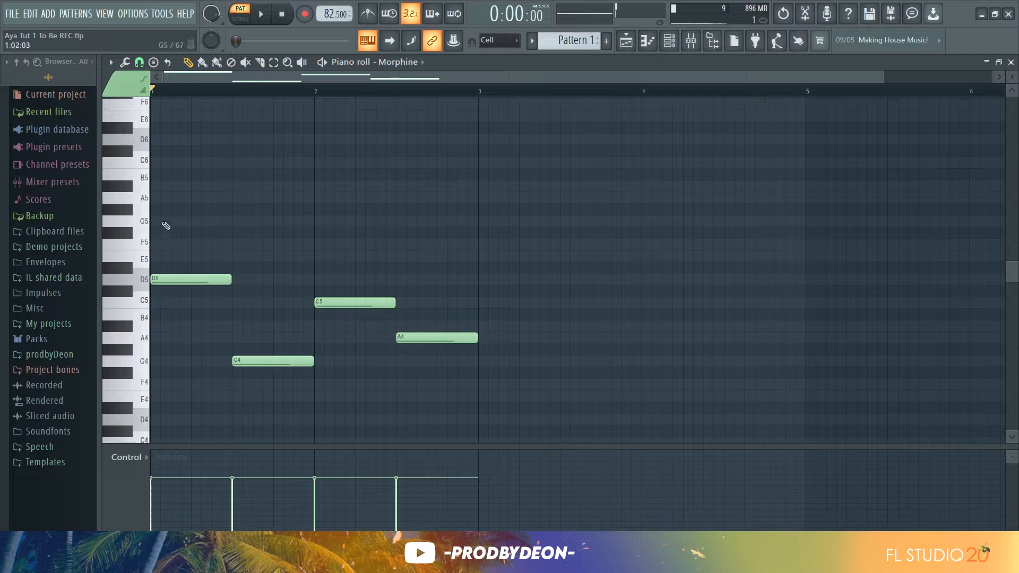
# Build the bar 1 triads by adding F5 and A5 above D5, and A#4 and D5 above G4.
pyautogui.click(167, 243)
pyautogui.click(167, 197)
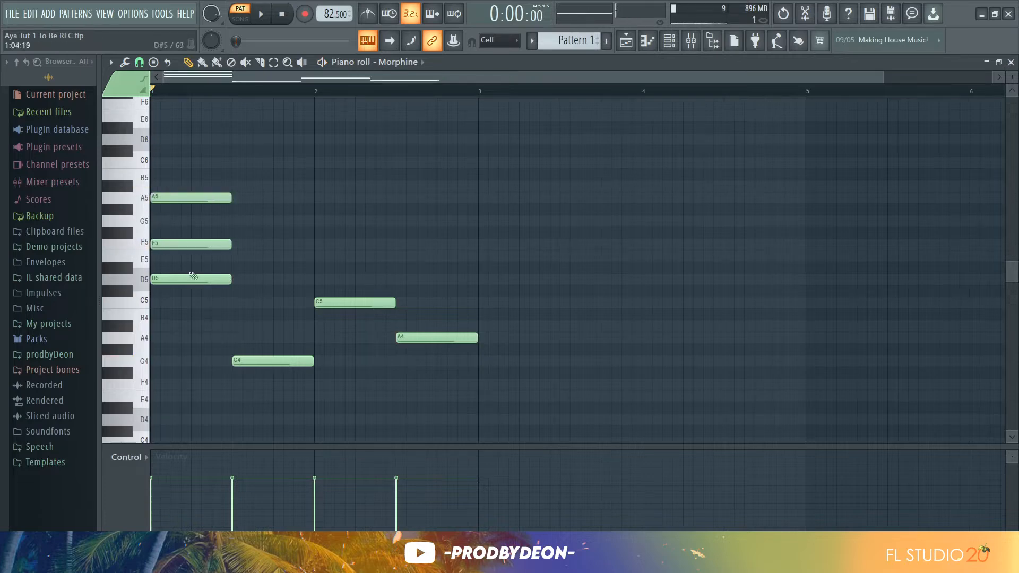
pyautogui.click(233, 326)
pyautogui.moveTo(243, 308); pyautogui.dragTo(230, 275)
# Build the bar 2 triads by adding E5 and G5 above C5, and C5 and E5 above A4, and play the progression.
pyautogui.click(317, 256)
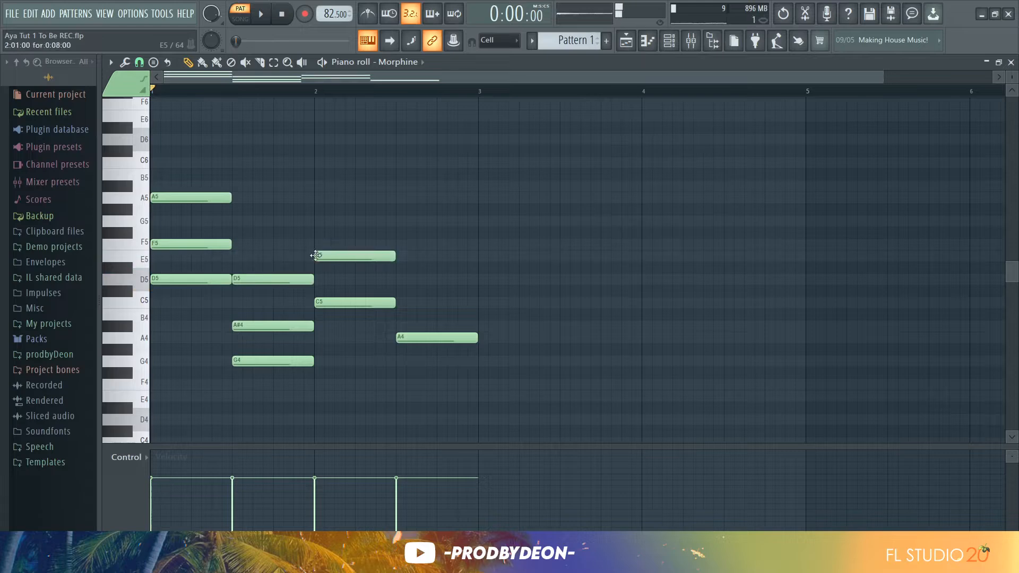
pyautogui.click(319, 221)
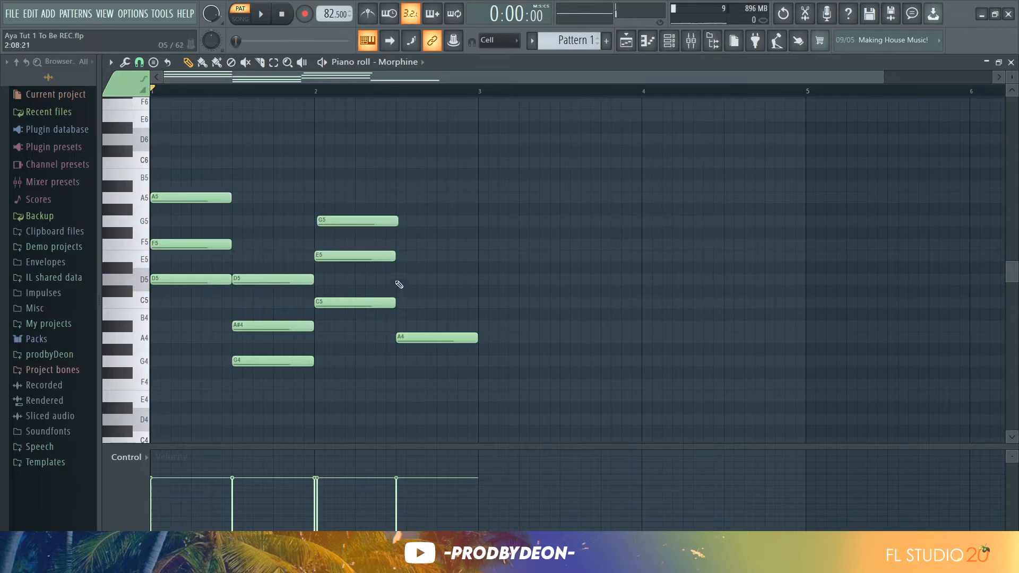
pyautogui.moveTo(399, 285)
pyautogui.mouseDown()
pyautogui.moveTo(405, 302)
pyautogui.moveTo(381, 222)
pyautogui.mouseUp()
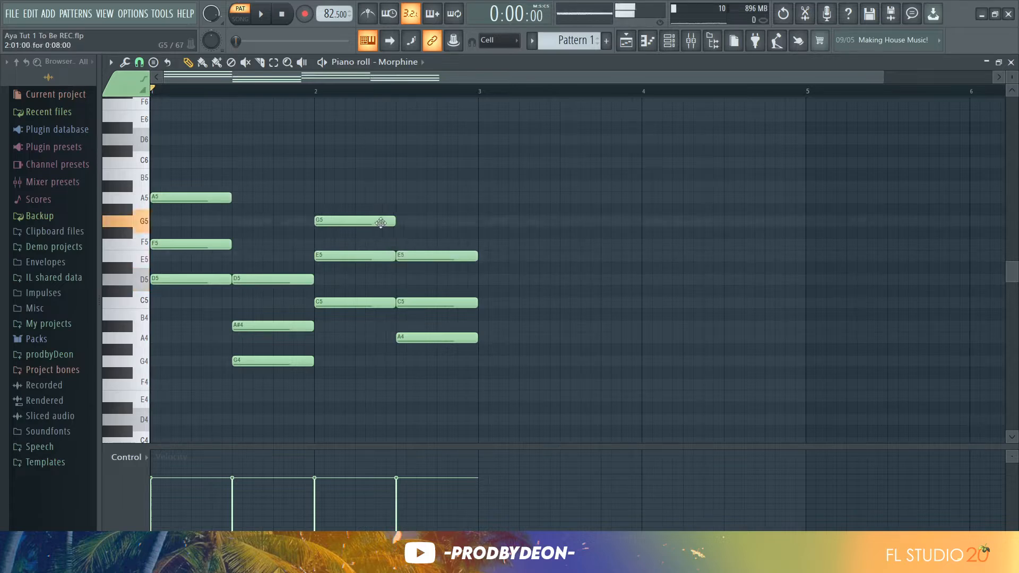
pyautogui.press('space')
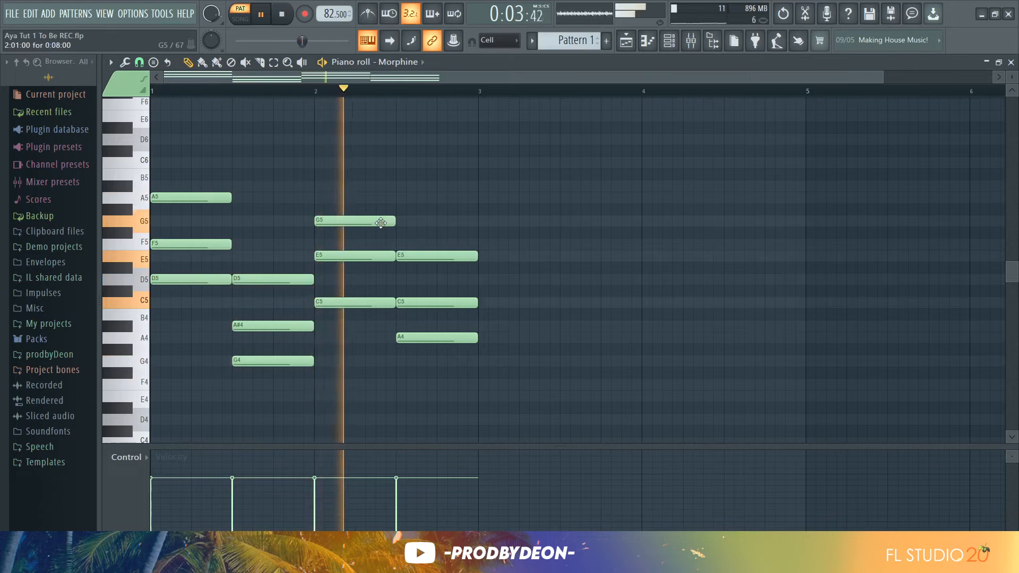
pyautogui.press('space')
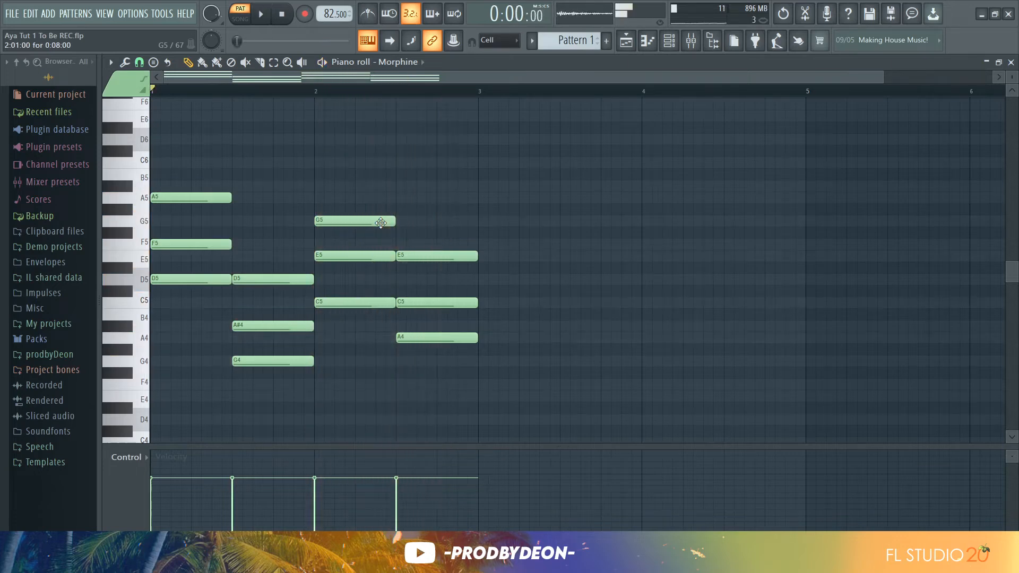
# Randomize the chord notes' velocities and rescale their levels with a reduced Multiply amount.
pyautogui.hotkey('alt', 'r')
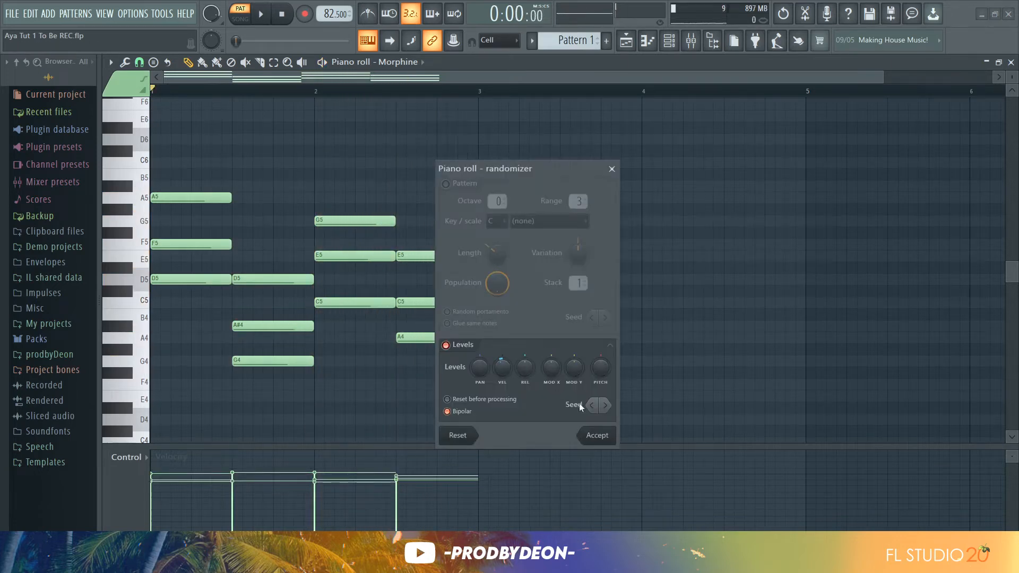
pyautogui.click(596, 436)
pyautogui.hotkey('alt', 'x')
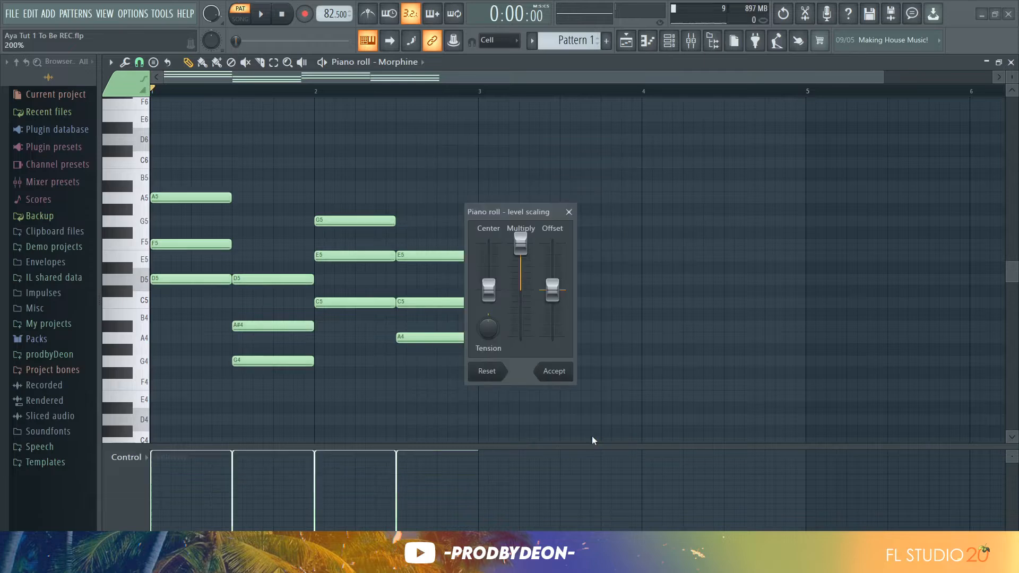
pyautogui.moveTo(520, 249); pyautogui.dragTo(523, 276)
pyautogui.press('space')
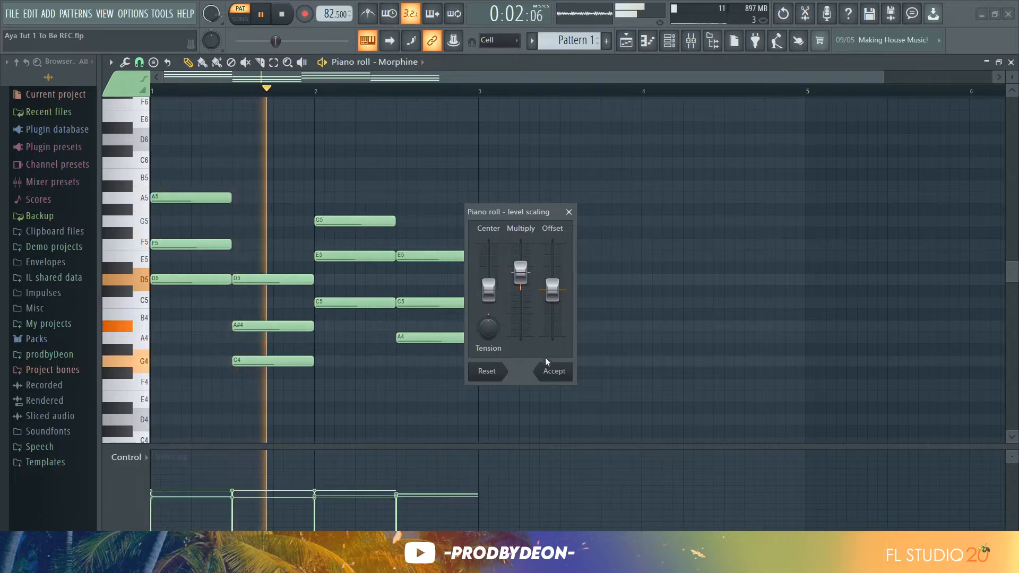
pyautogui.click(552, 371)
pyautogui.press('space')
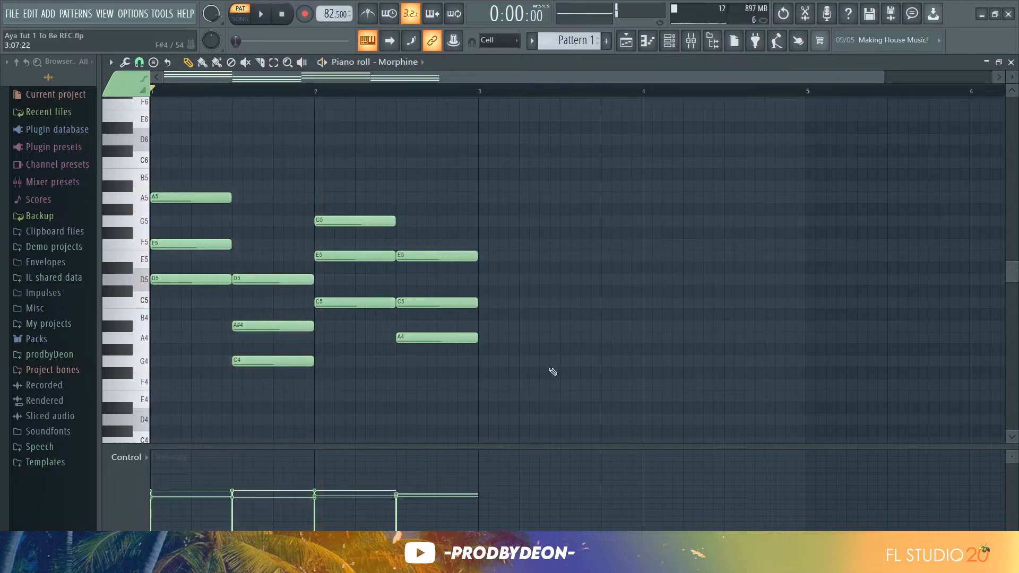
# Duplicate the two-bar chord progression into bars 3 and 4, and render and replace Pattern 1 as a WAV audio clip.
pyautogui.hotkey('ctrl', 'b')
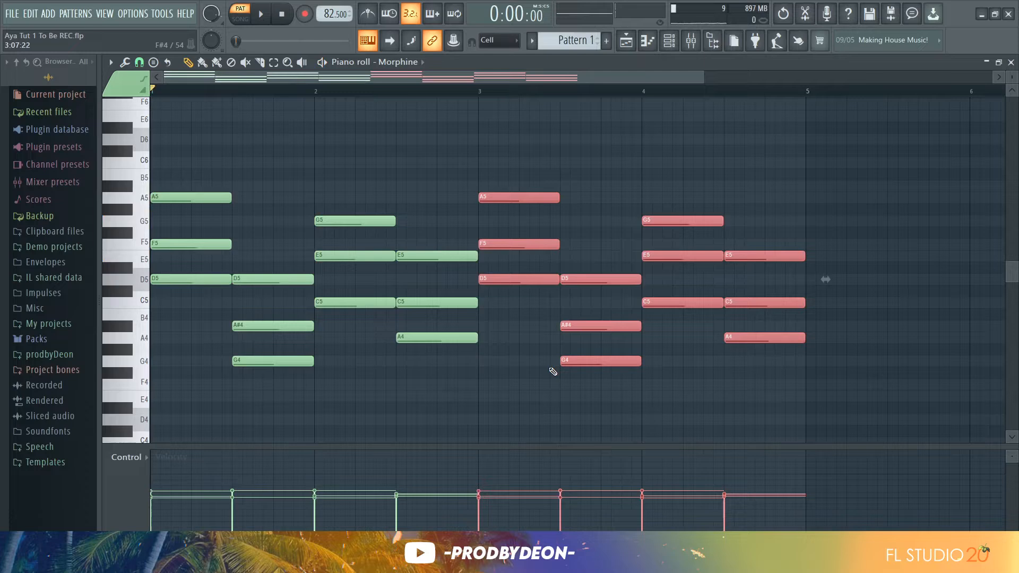
pyautogui.press('F5')
pyautogui.rightClick(152, 110)
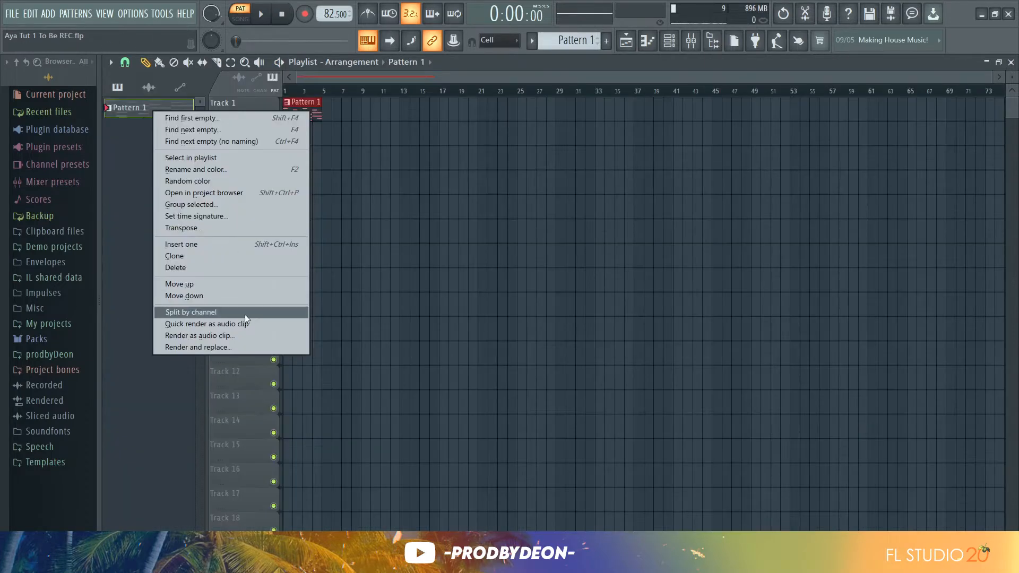
pyautogui.click(232, 345)
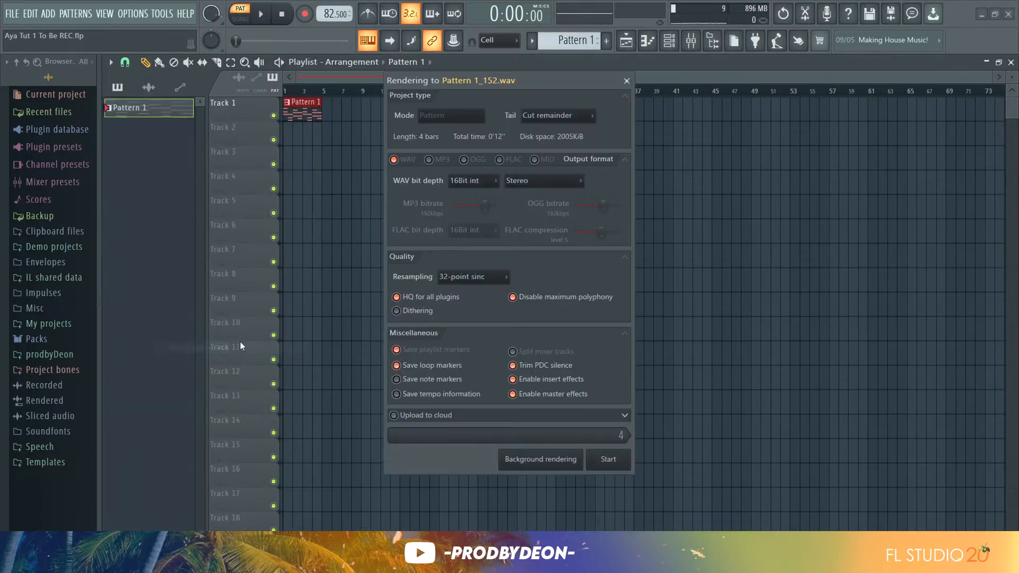
pyautogui.click(603, 458)
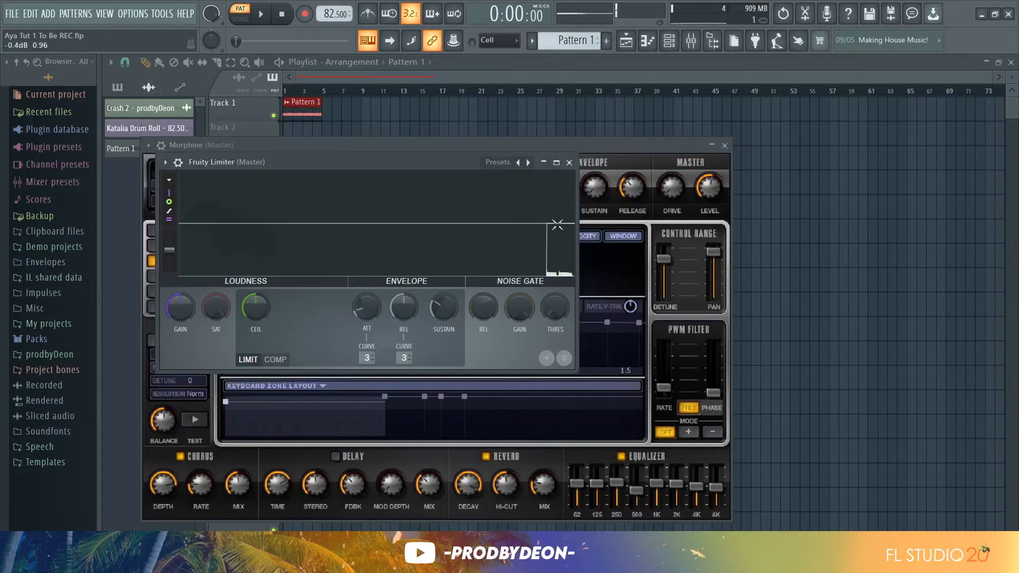
# Close the open plugin windows and play the rendered Pattern 1 clip from the playlist in song mode.
pyautogui.press('F12')
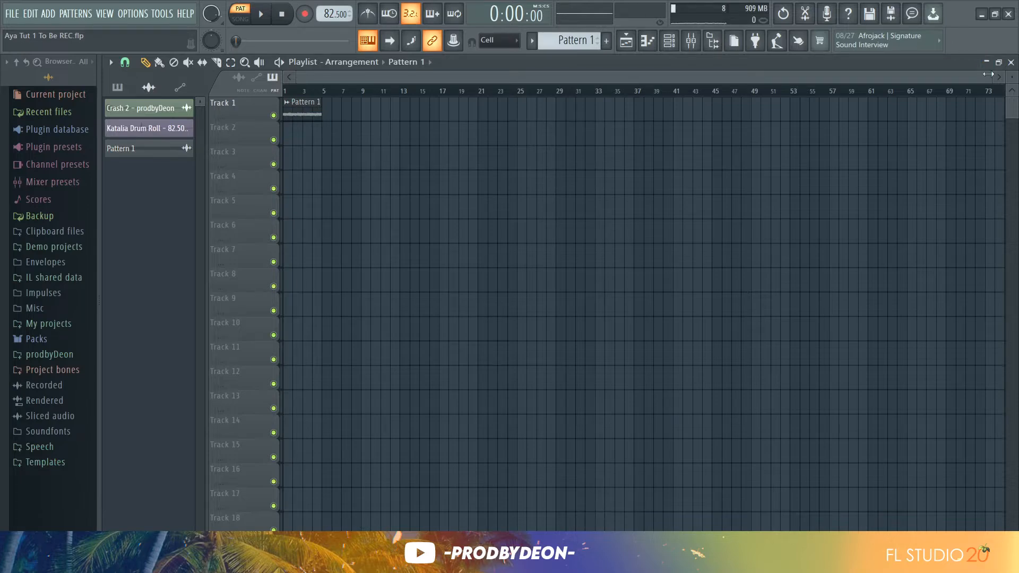
pyautogui.moveTo(987, 74); pyautogui.dragTo(513, 77)
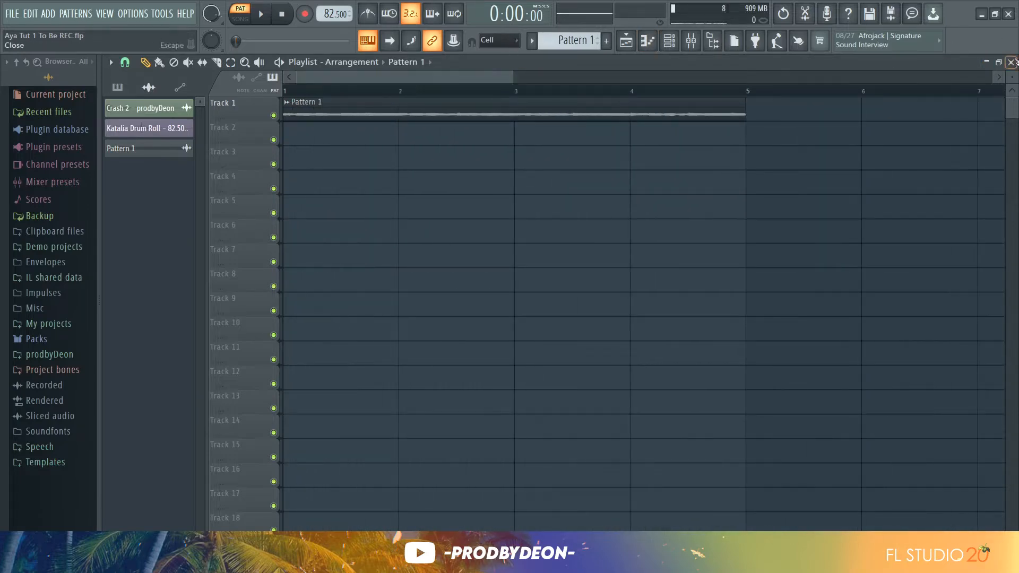
pyautogui.moveTo(1011, 77); pyautogui.dragTo(1012, 54)
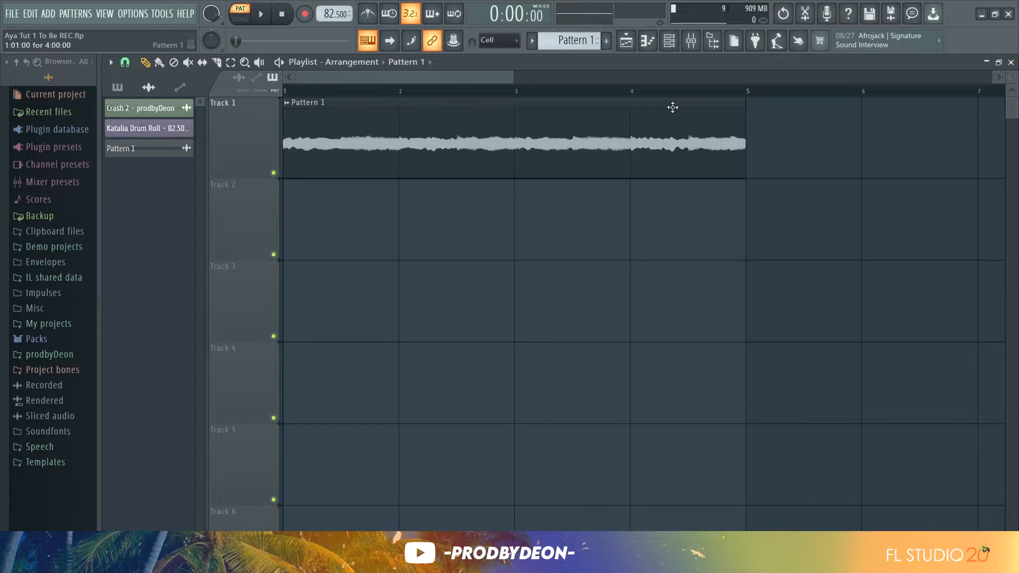
pyautogui.click(265, 17)
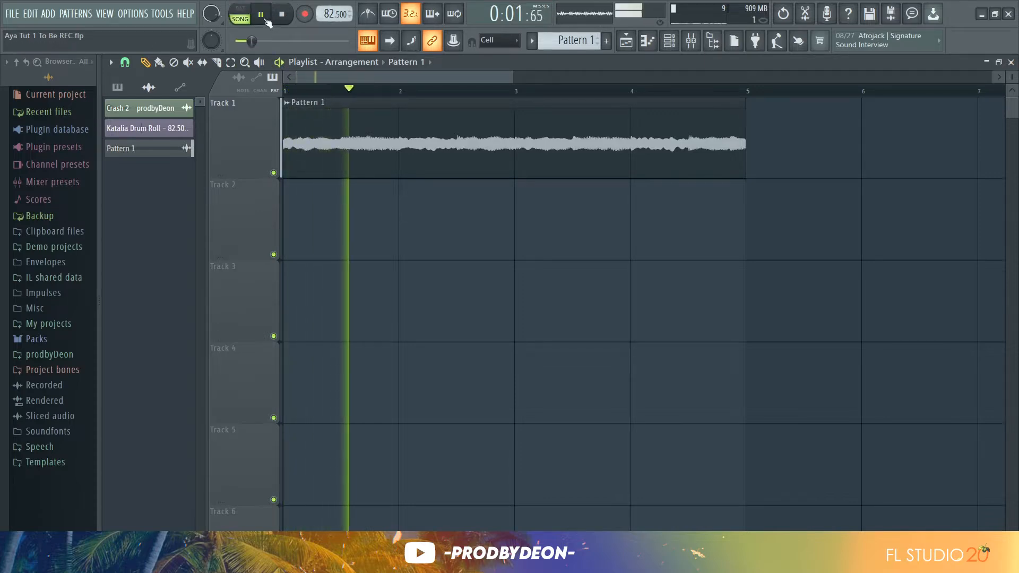
pyautogui.press('space')
# Reverse the Pattern 1 audio clip in its channel settings and play it.
pyautogui.doubleClick(343, 141)
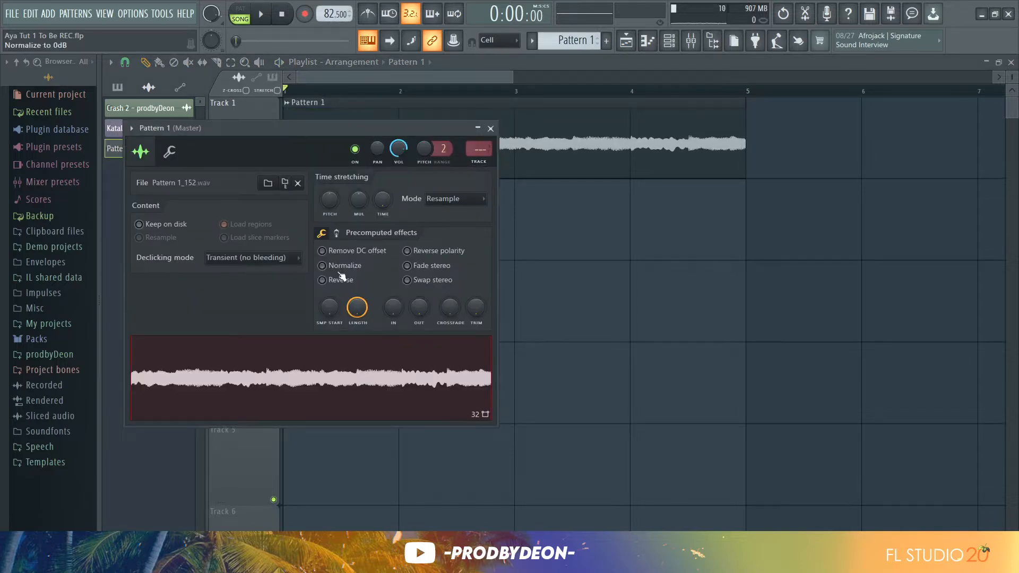
pyautogui.click(322, 280)
pyautogui.press('space')
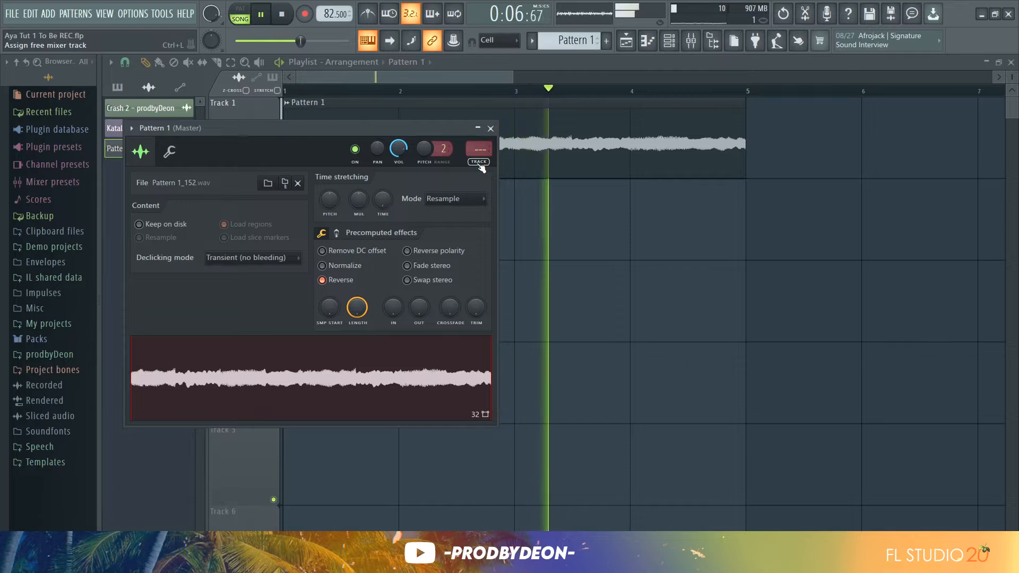
pyautogui.press('space')
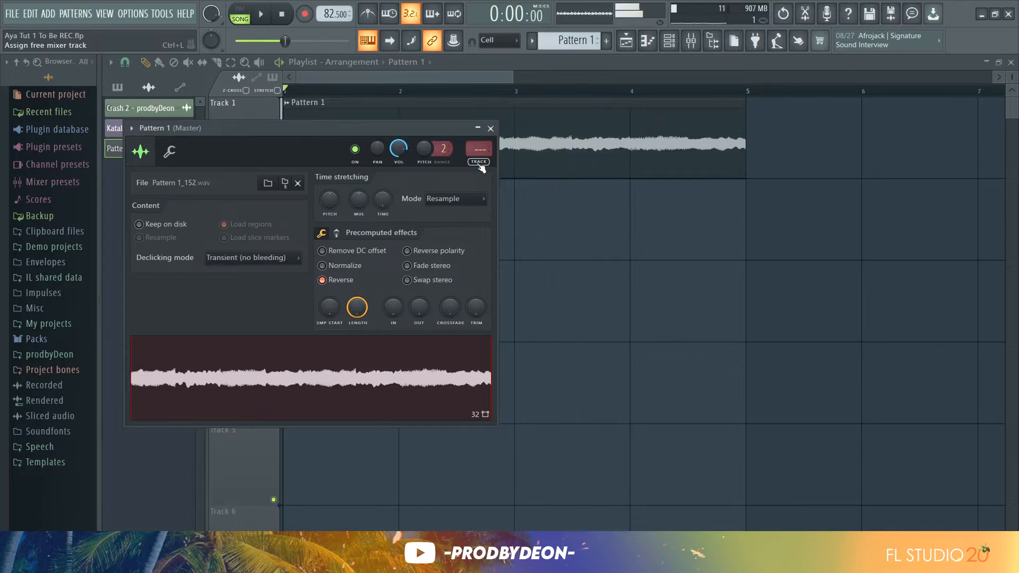
# Assign the Pattern 1 clip to a free mixer track and load Fruity Parametric EQ 2 in its first effect slot.
pyautogui.click(479, 162)
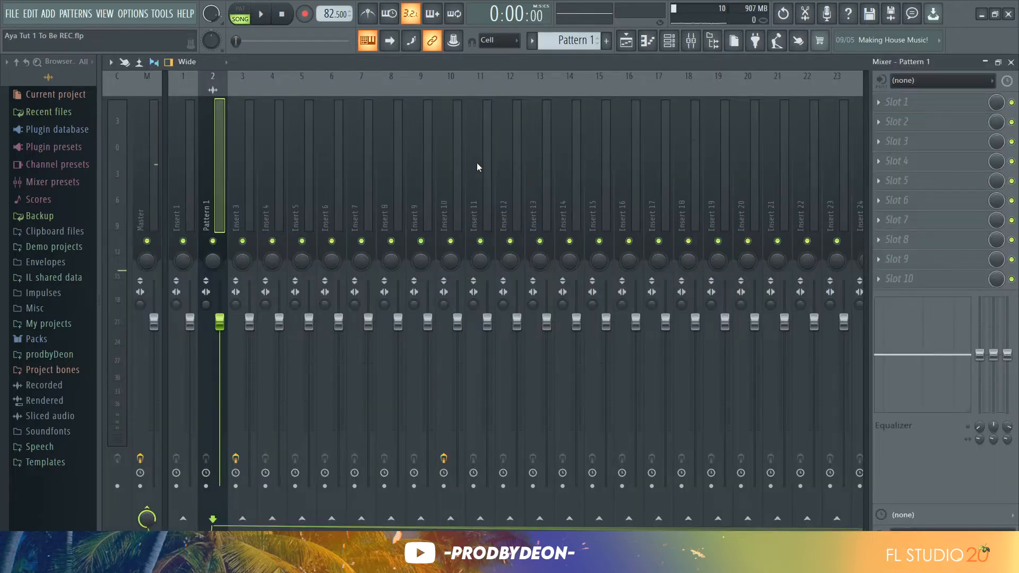
pyautogui.click(912, 110)
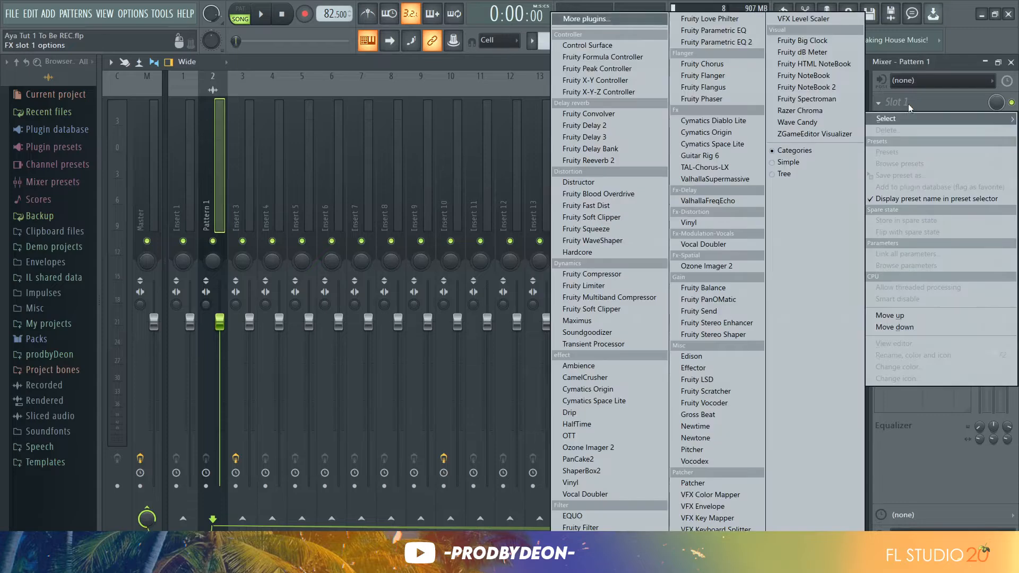
pyautogui.click(683, 47)
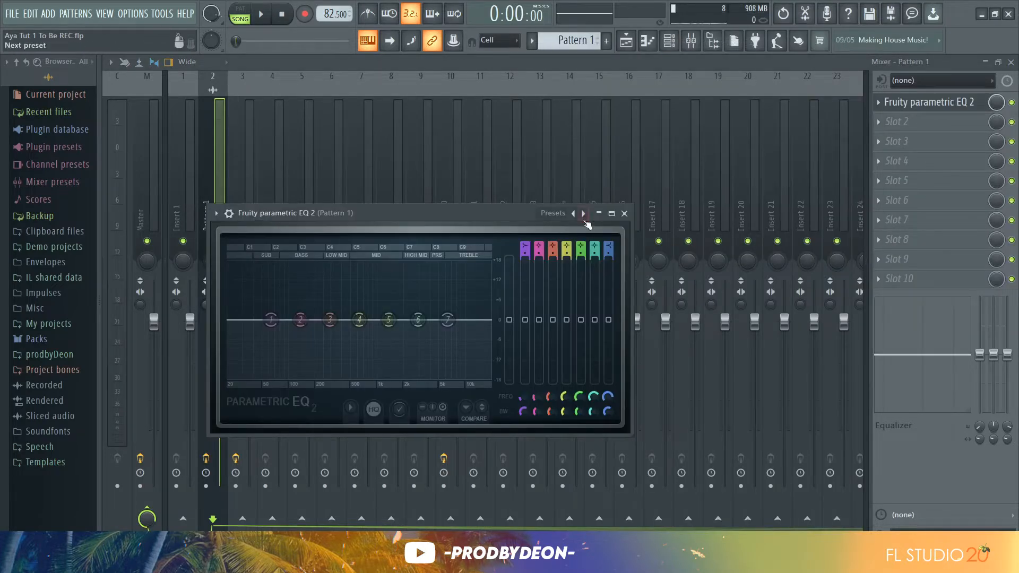
# Load the 20Hz + 18kHz cut preset, lower its high cut into the mids, and raise its low cut to about 166 Hz.
pyautogui.click(583, 213)
pyautogui.moveTo(489, 320); pyautogui.dragTo(370, 320)
pyautogui.press('space')
pyautogui.moveTo(229, 320); pyautogui.dragTo(312, 325)
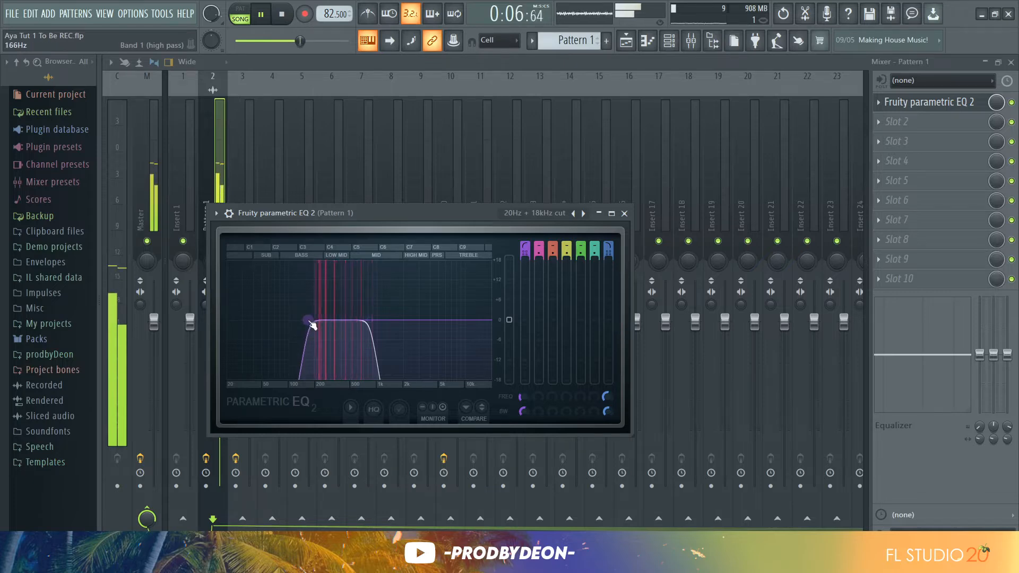
# Close the EQ window and lower the volume of the Pattern 1 mixer track.
pyautogui.click(626, 214)
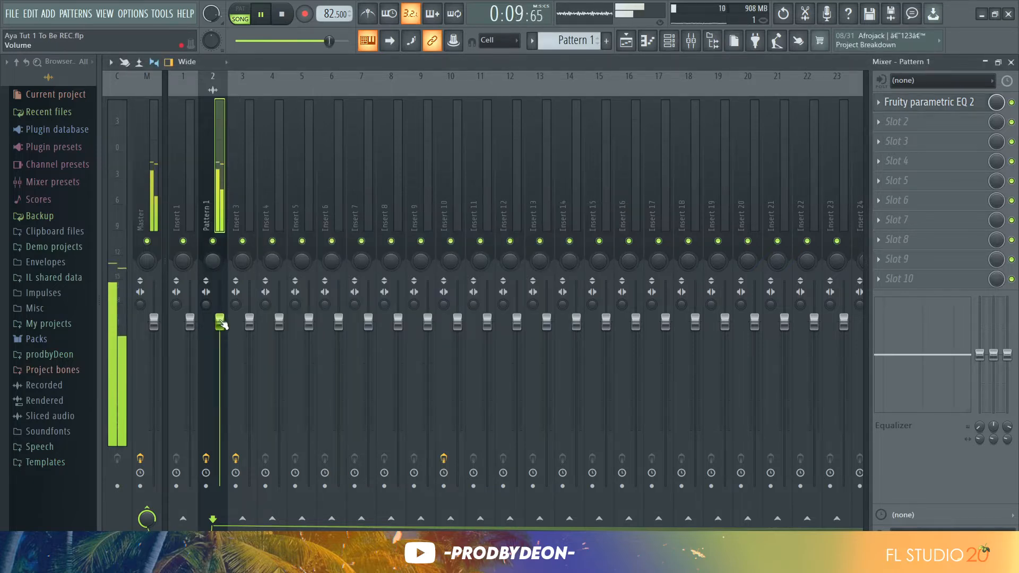
pyautogui.moveTo(219, 321); pyautogui.dragTo(219, 346)
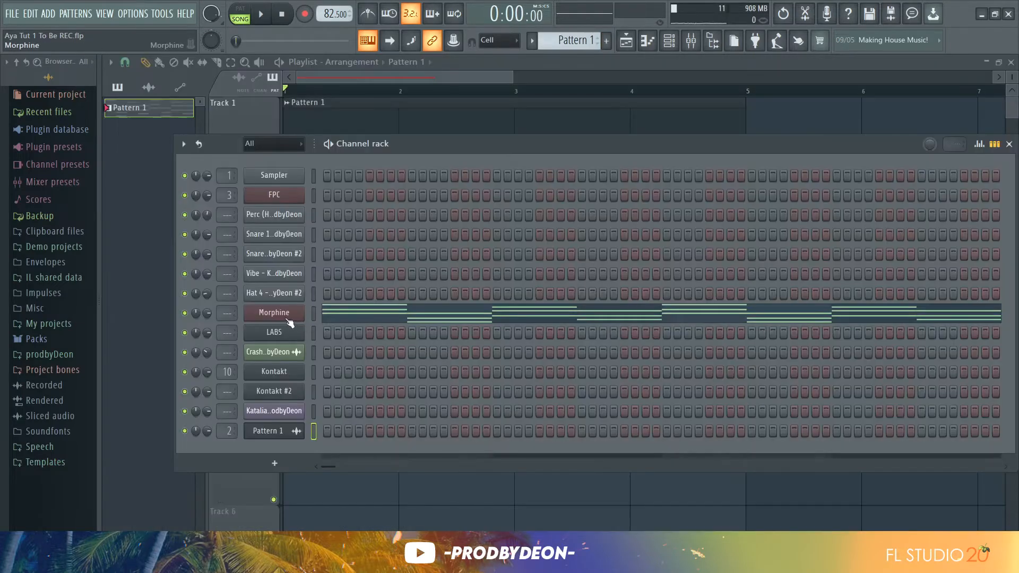
# Copy the Morphine chord notes into the LABS Soft Piano channel, closing the LABS window.
pyautogui.rightClick(288, 321)
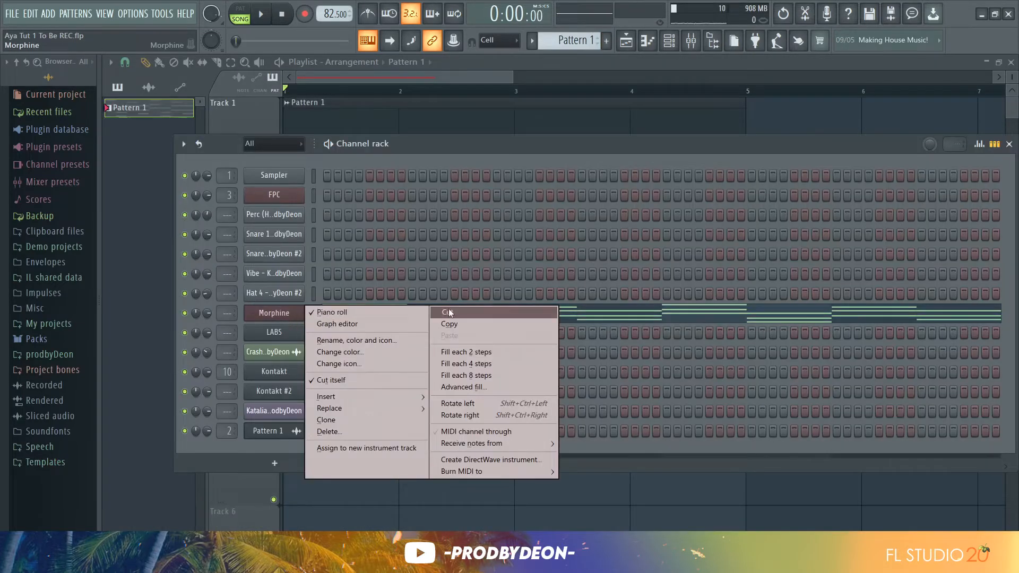
pyautogui.click(449, 324)
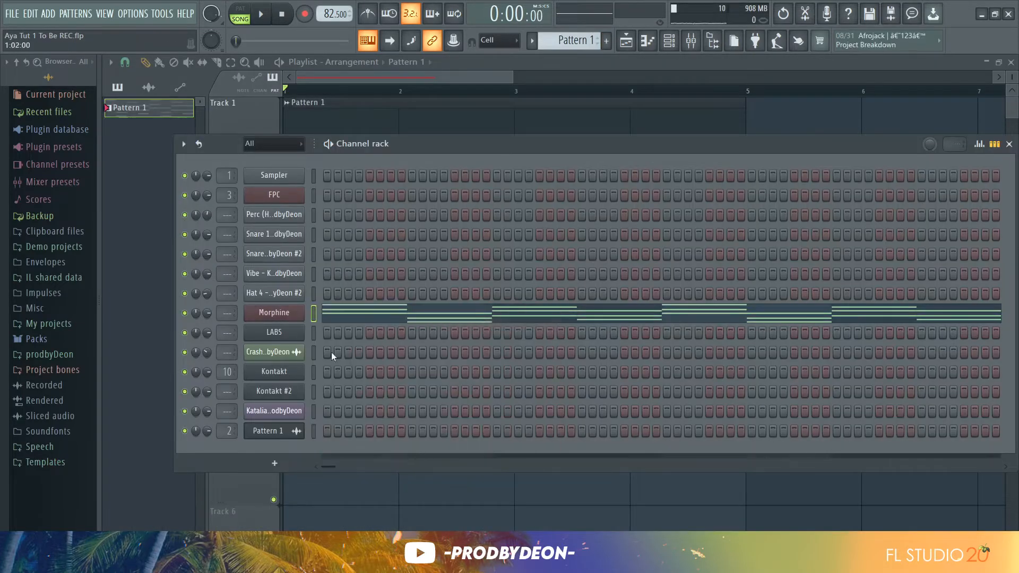
pyautogui.click(290, 337)
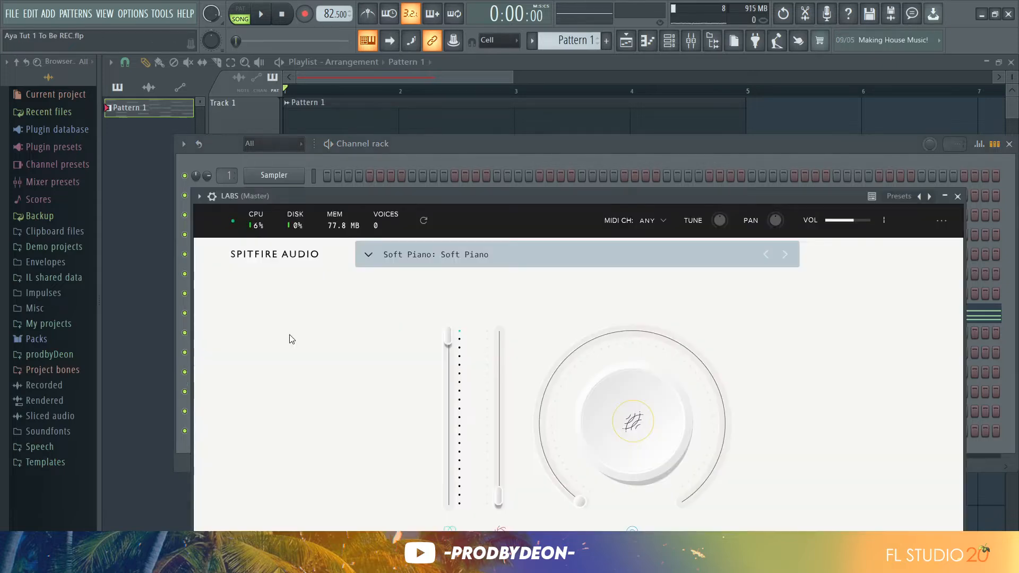
pyautogui.click(957, 196)
pyautogui.hotkey('ctrl', 'v')
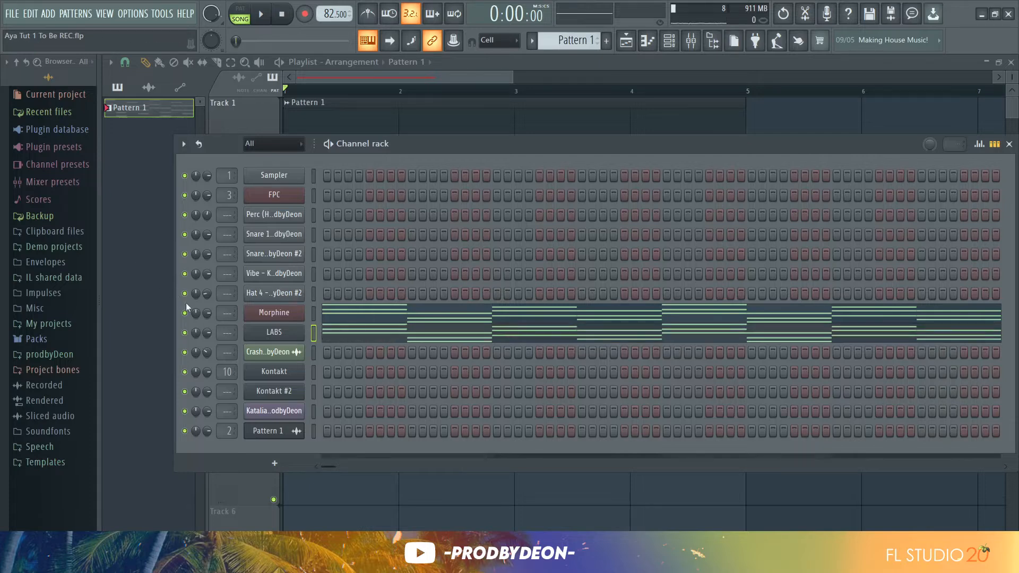
# Flip the LABS notes horizontally in the piano roll and play back the reordered chords.
pyautogui.click(648, 40)
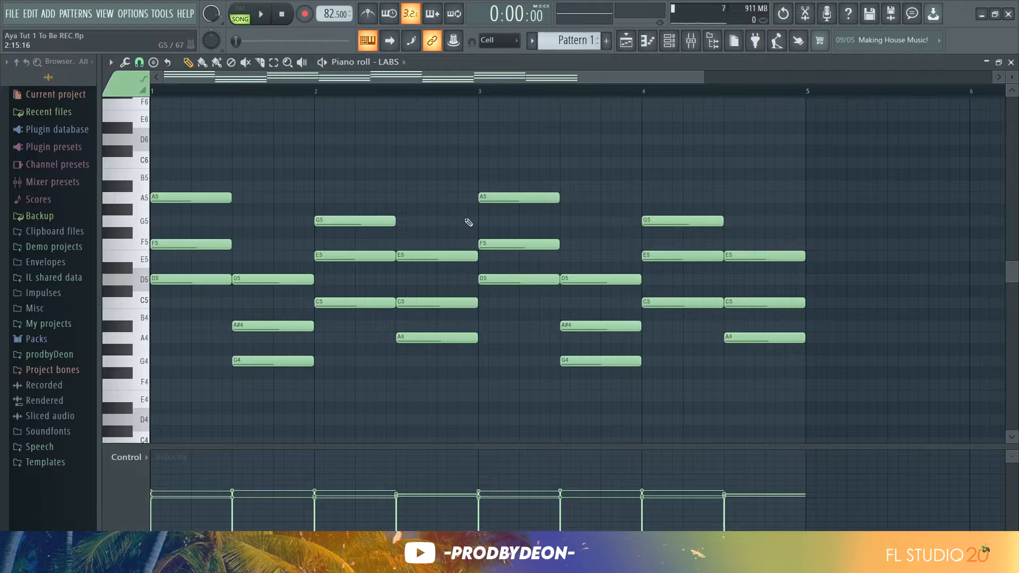
pyautogui.hotkey('alt', 'y')
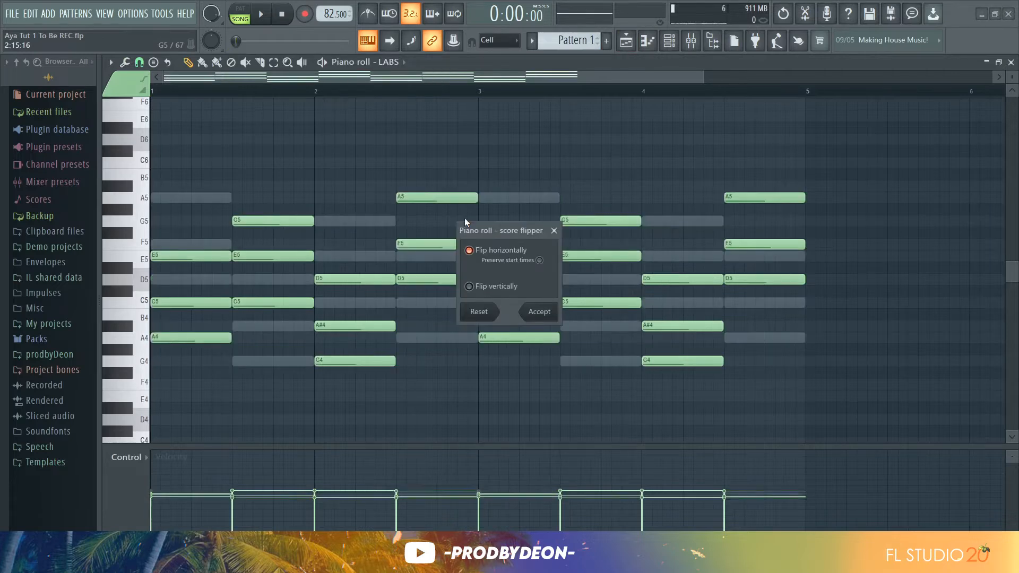
pyautogui.click(535, 316)
pyautogui.press('space')
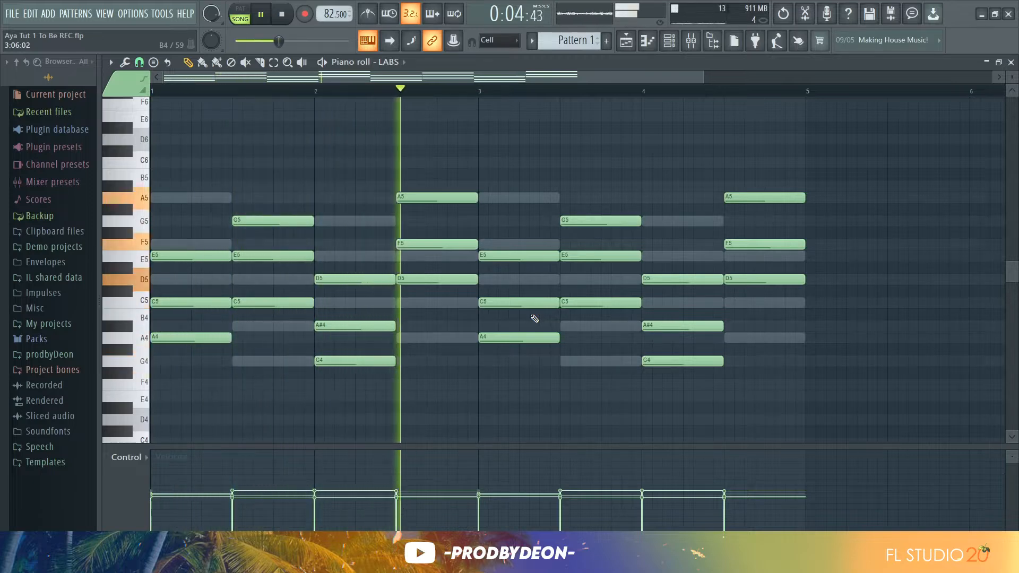
pyautogui.press('space')
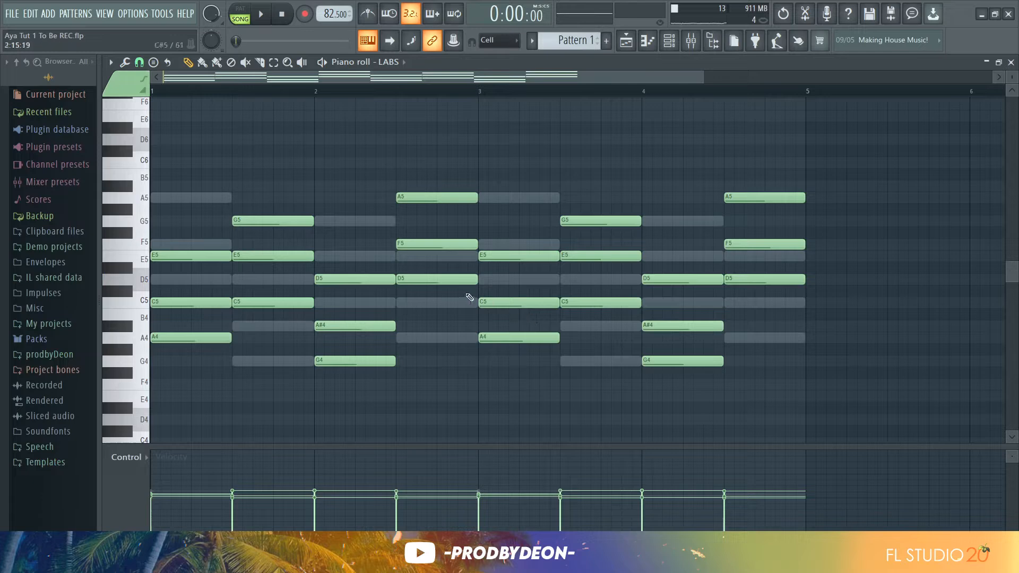
# Halve the D5-F5-A5 chord ending bar 2 and duplicate it right after, and delete all notes in bars 3 and 4.
pyautogui.moveTo(455, 295); pyautogui.dragTo(442, 207)
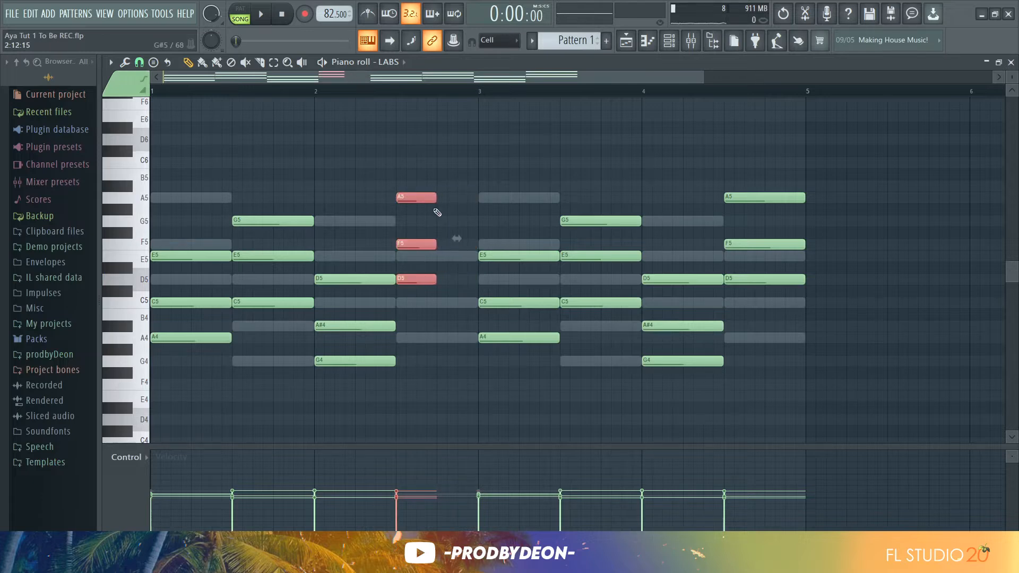
pyautogui.hotkey('ctrl', 'b')
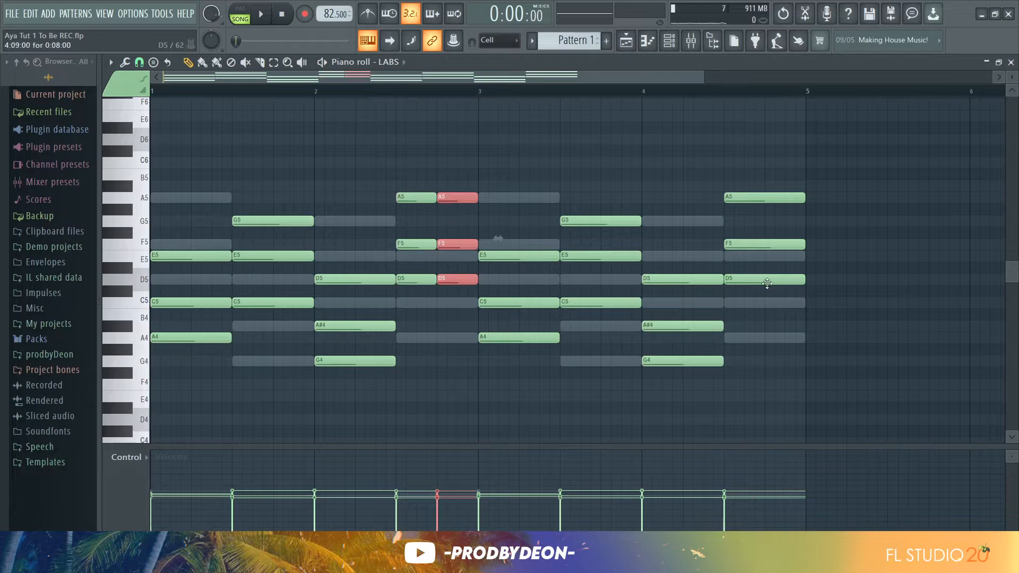
pyautogui.moveTo(773, 379); pyautogui.dragTo(538, 173)
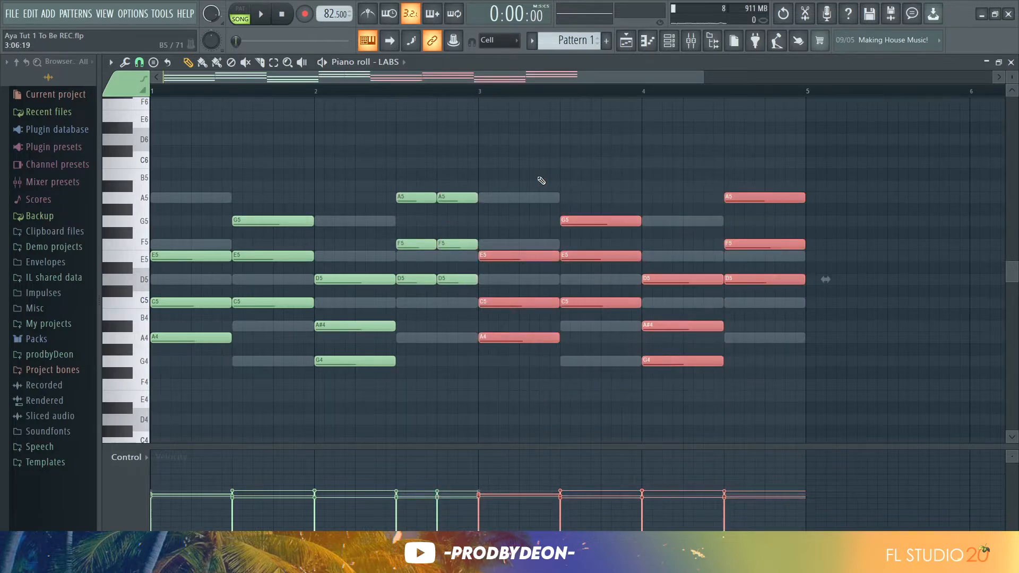
pyautogui.press('Delete')
# Lower the repeated chord's A5 by one octave, duplicate bars 1-2 into bars 3-4, and play the pattern.
pyautogui.click(471, 198)
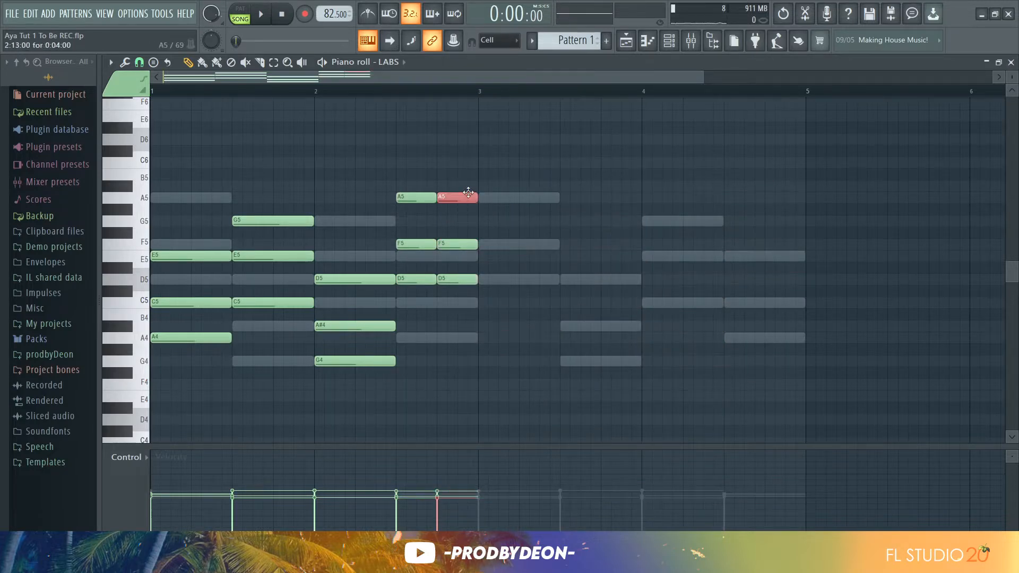
pyautogui.hotkey('ctrl', 'Down')
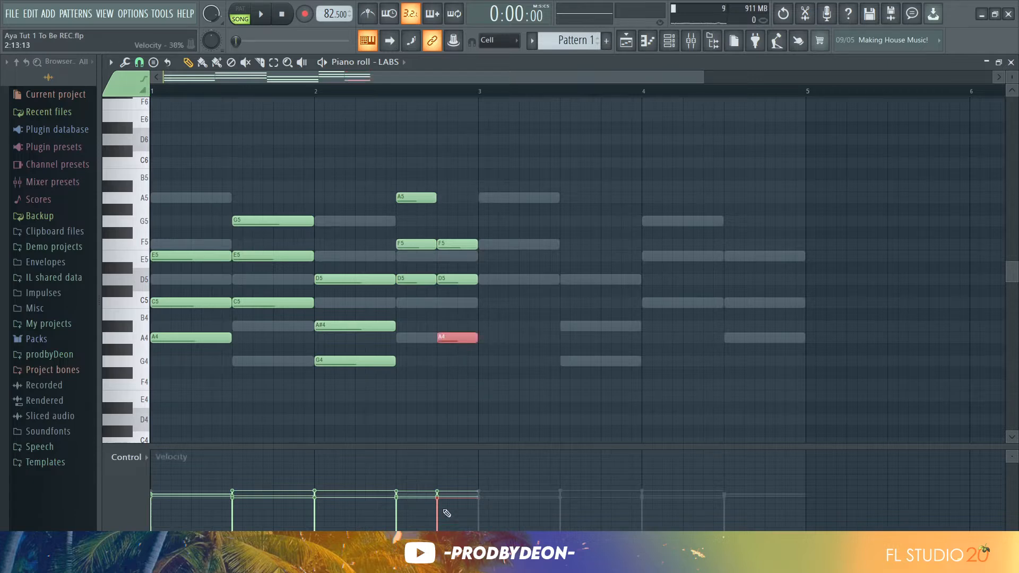
pyautogui.click(503, 351)
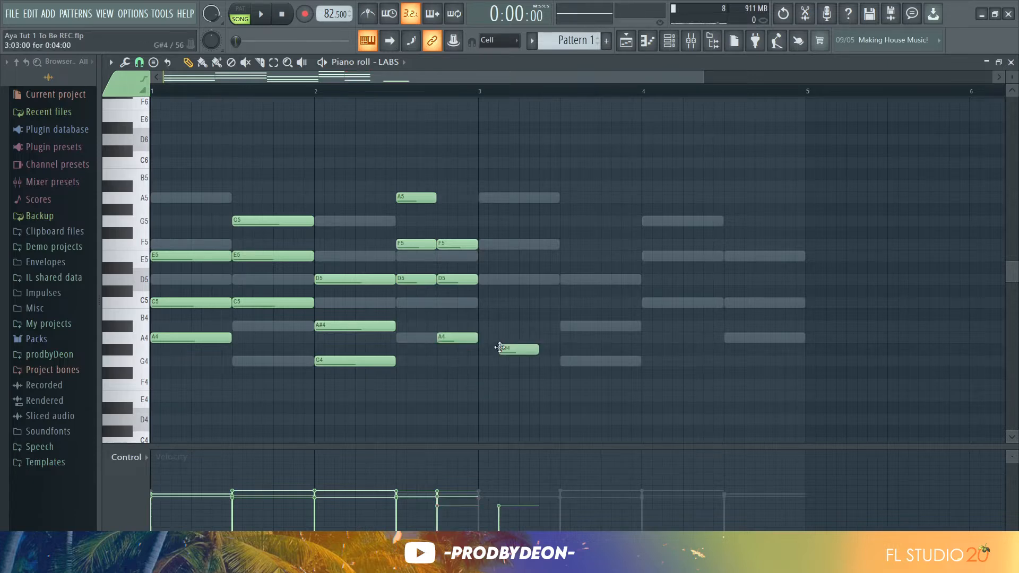
pyautogui.hotkey('ctrl', 'b')
pyautogui.press('space')
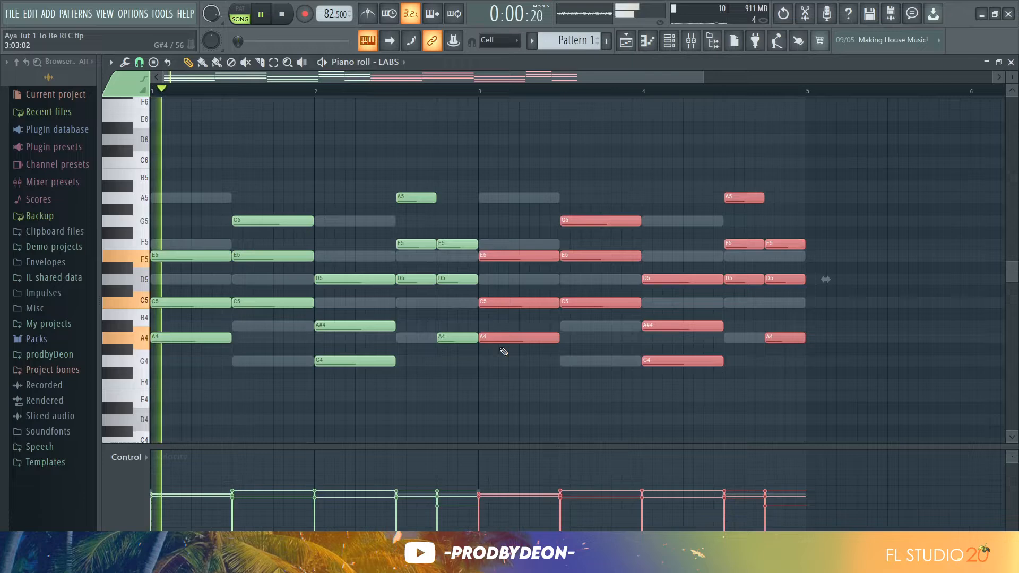
pyautogui.click(562, 378)
pyautogui.click(572, 384)
pyautogui.rightClick(573, 384)
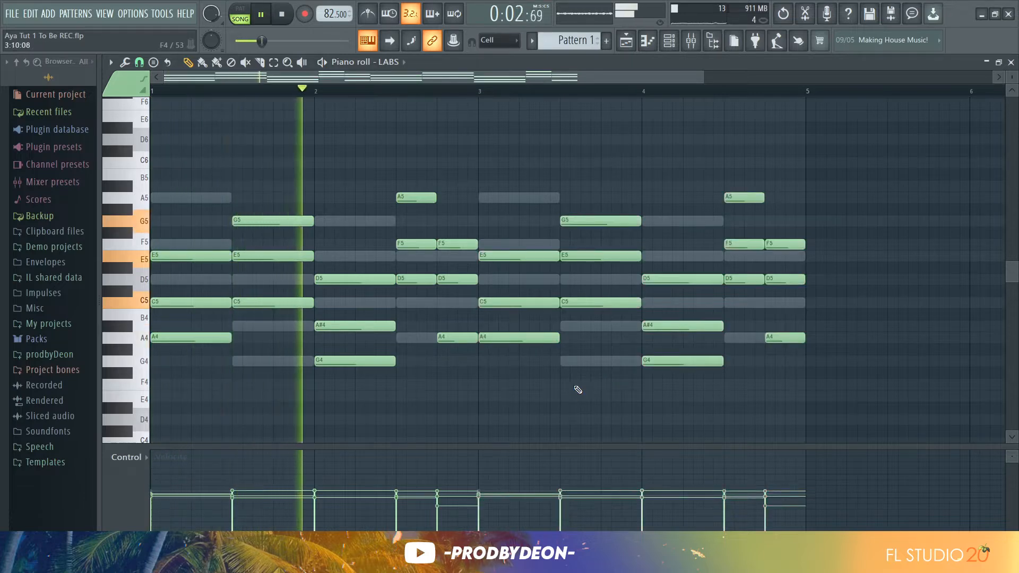
# Raise the velocities of all LABS notes with the level scaling multiplier and stop playback after listening.
pyautogui.hotkey('alt', 'x')
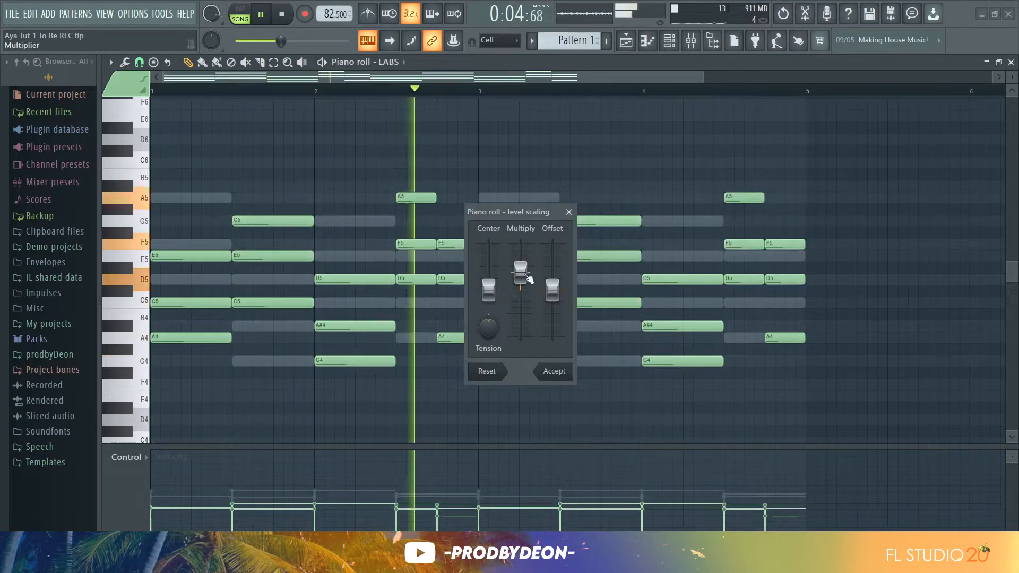
pyautogui.moveTo(521, 272); pyautogui.dragTo(521, 255)
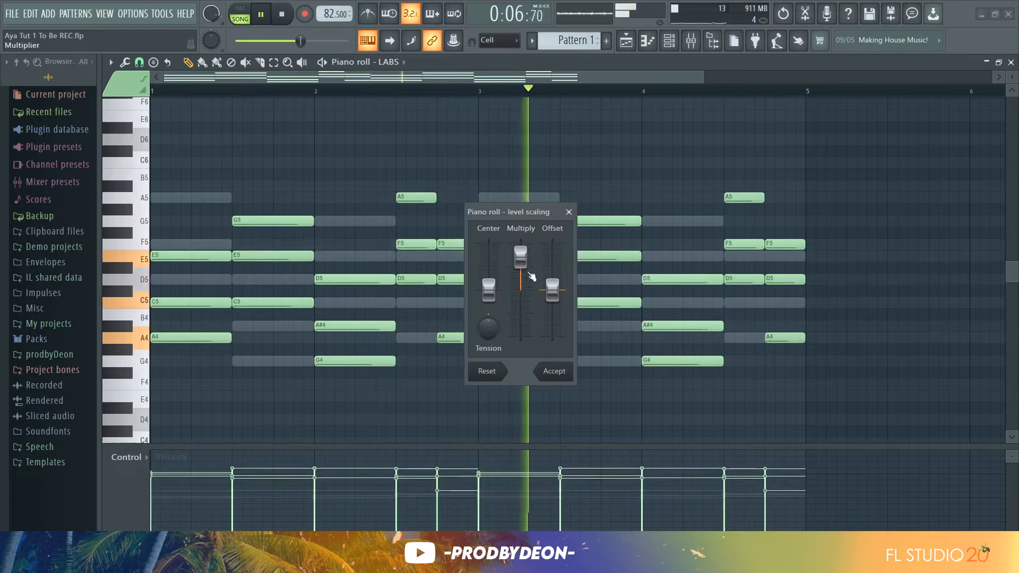
pyautogui.click(553, 374)
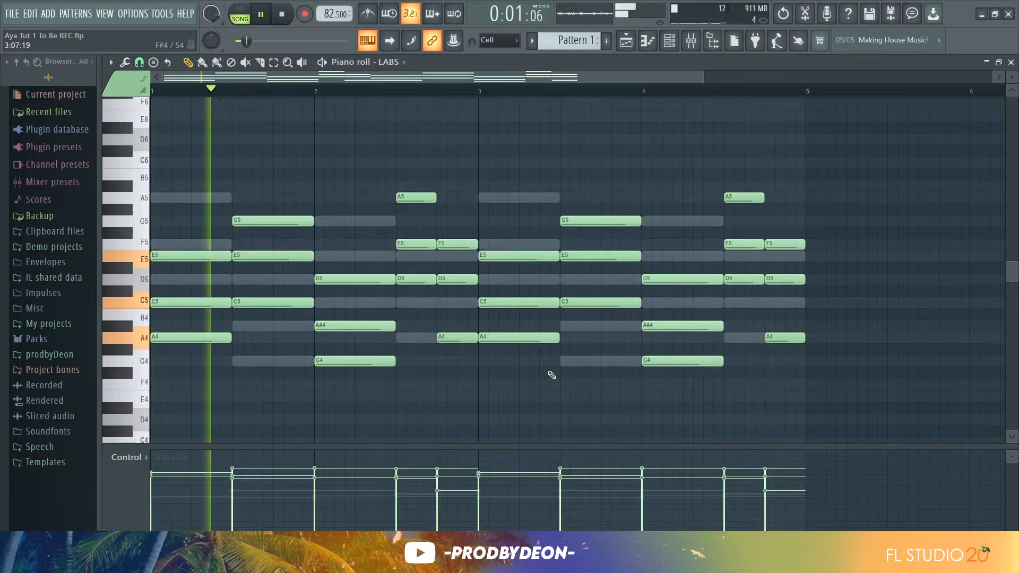
pyautogui.press('space')
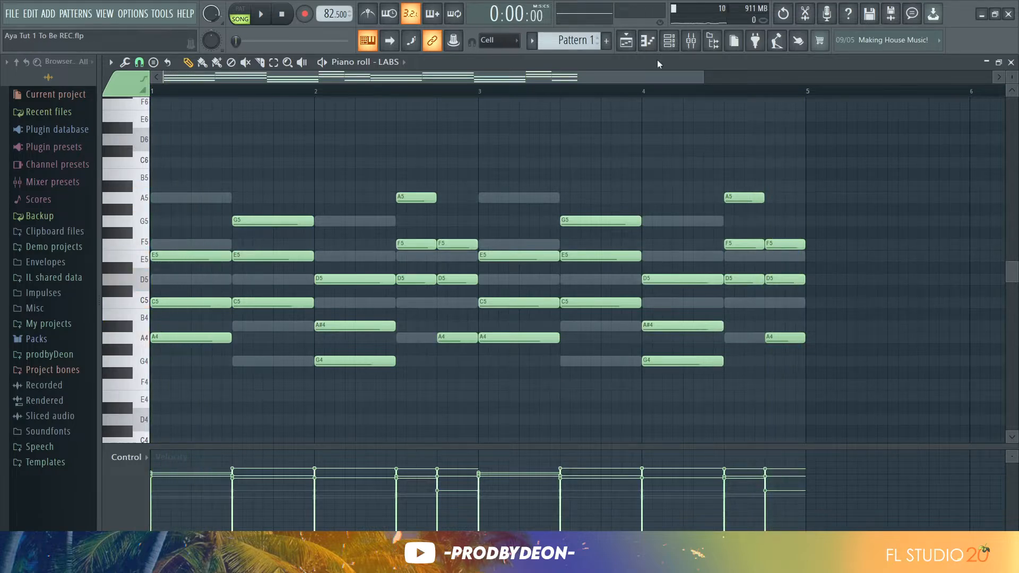
# Switch the piano roll to Kontakt #2 and place a very short D6 note at step 3 of bar 1, checking it with playback.
pyautogui.click(403, 64)
pyautogui.click(422, 248)
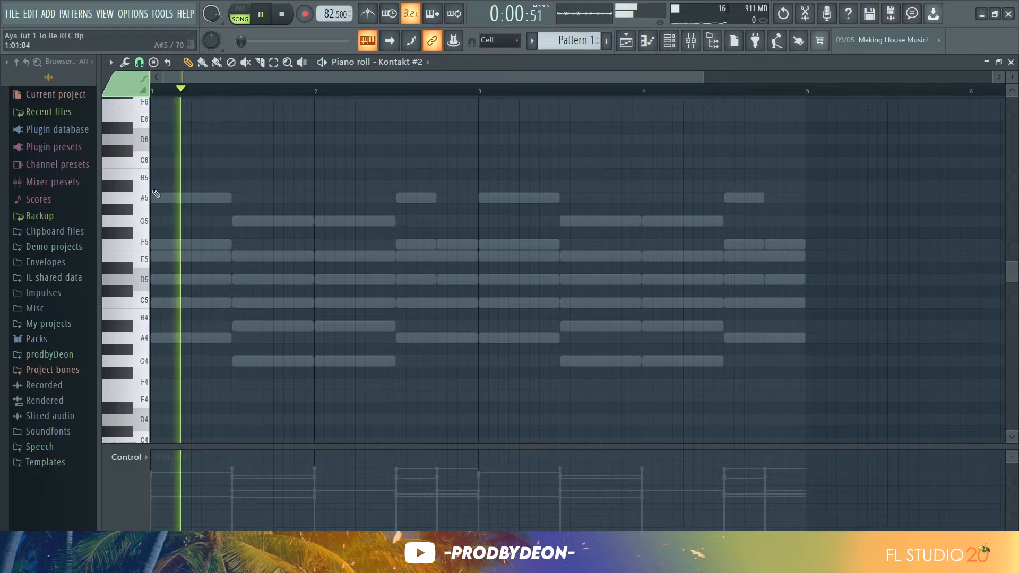
pyautogui.click(173, 185)
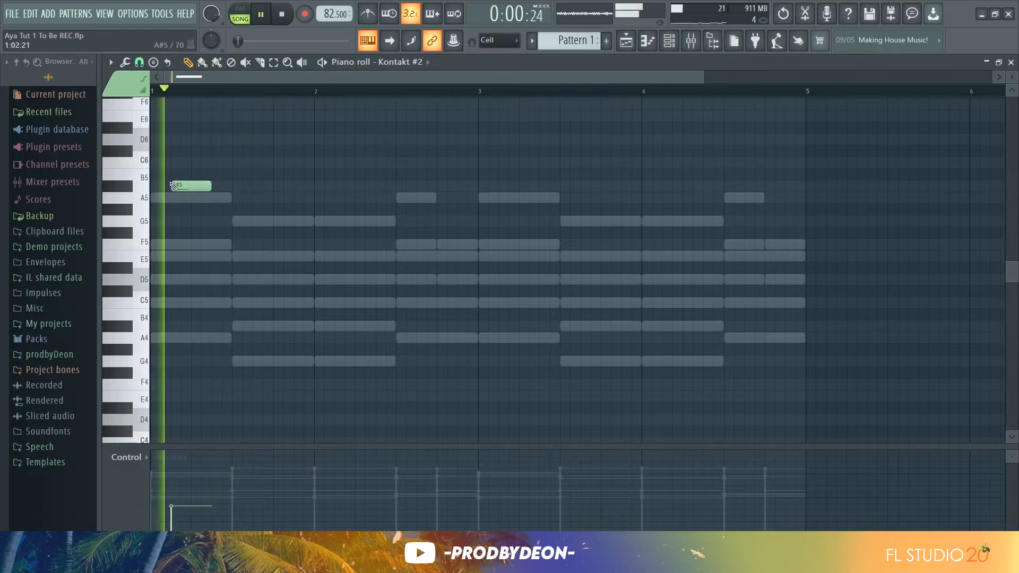
pyautogui.moveTo(197, 185); pyautogui.dragTo(194, 138)
pyautogui.click(204, 127)
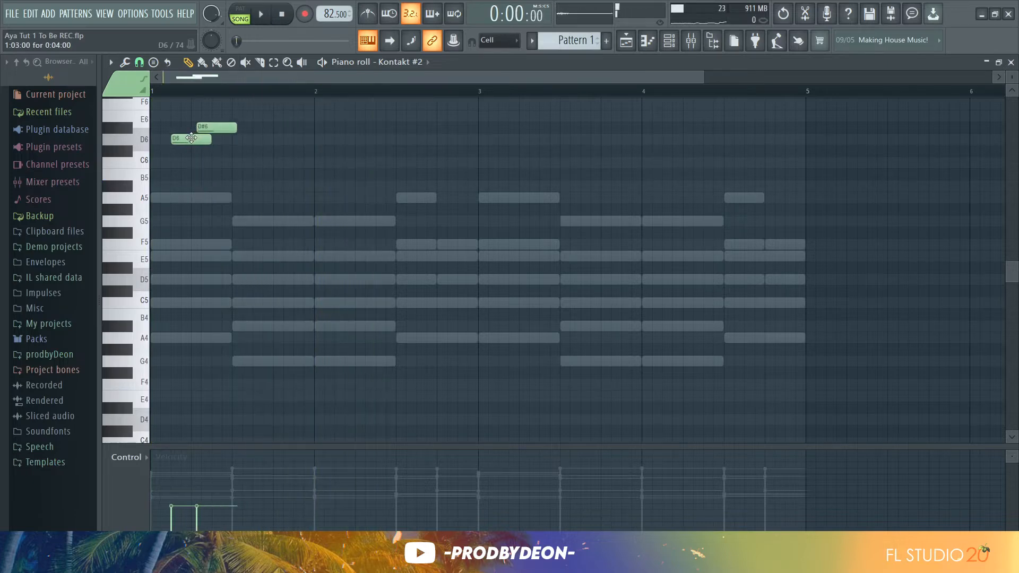
pyautogui.rightClick(204, 127)
pyautogui.press('space')
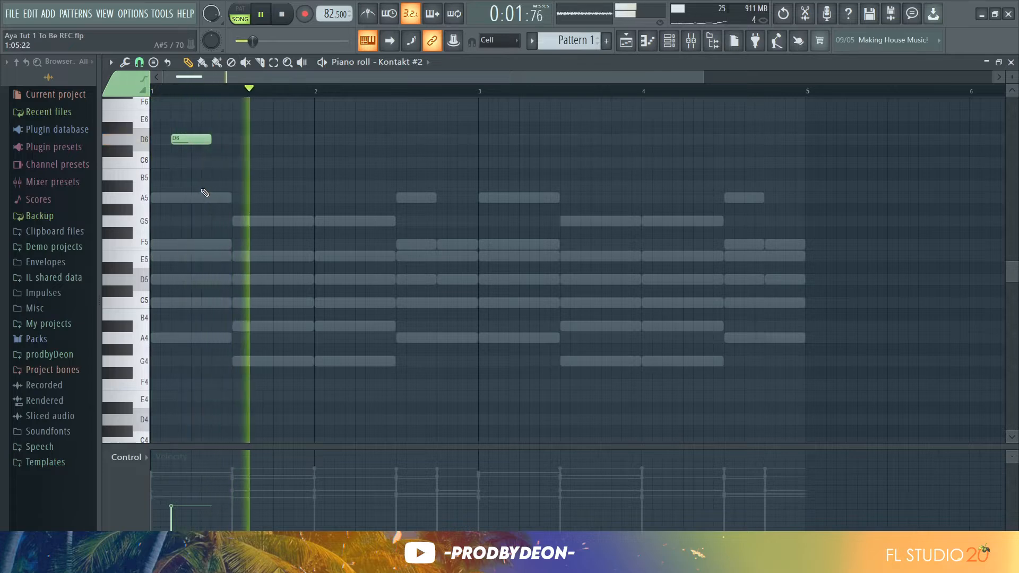
pyautogui.moveTo(211, 137); pyautogui.dragTo(178, 149)
pyautogui.press('space')
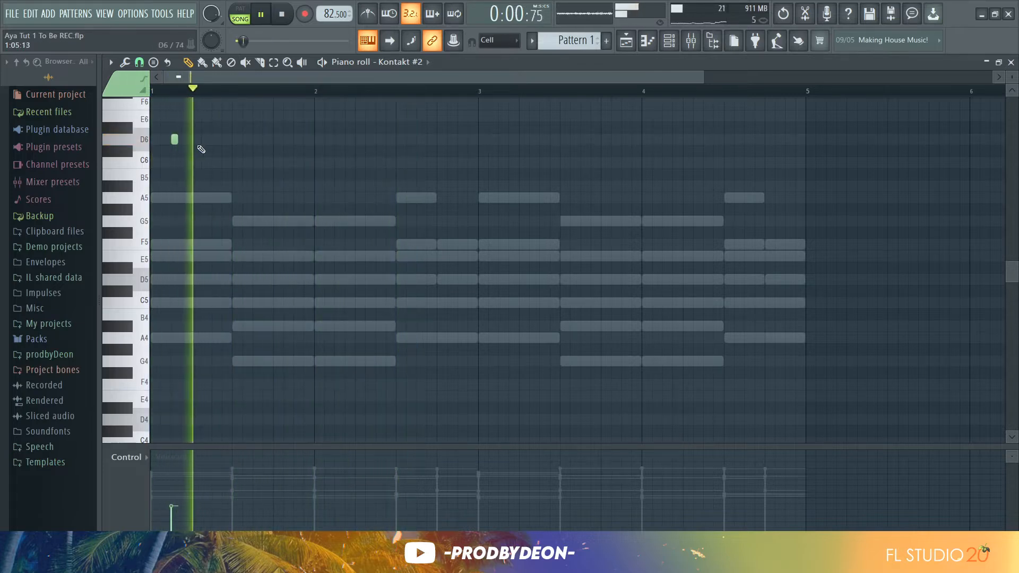
# Add a very short C6 note at step 5 and a two-step A5 note at step 7 of bar 1.
pyautogui.click(182, 161)
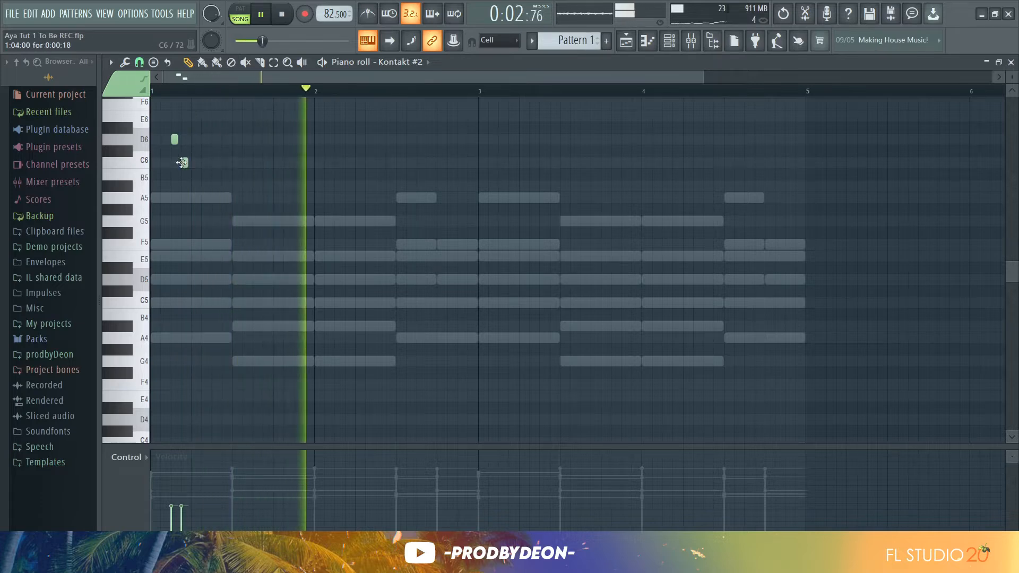
pyautogui.moveTo(184, 163); pyautogui.dragTo(194, 164)
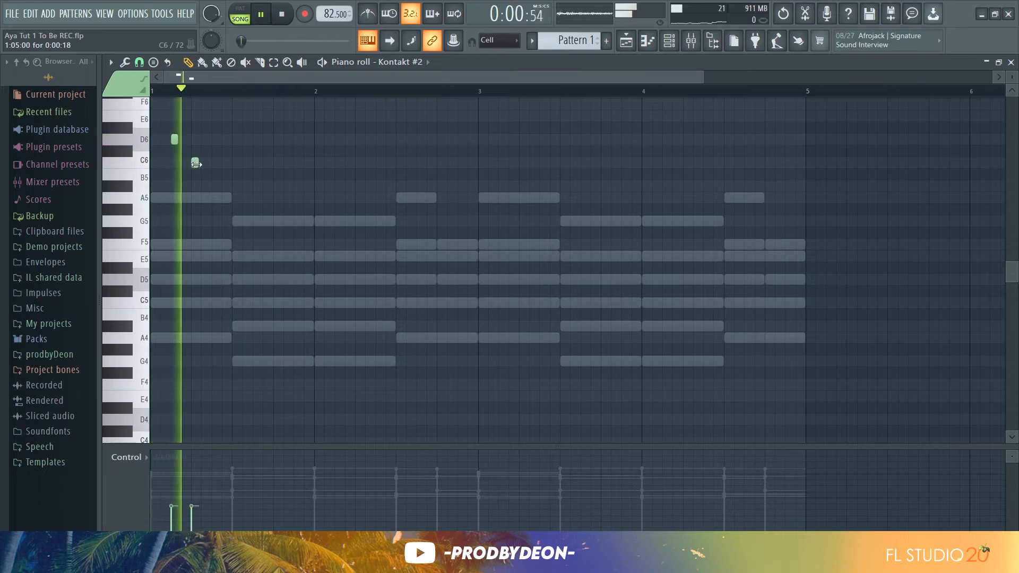
pyautogui.click(212, 197)
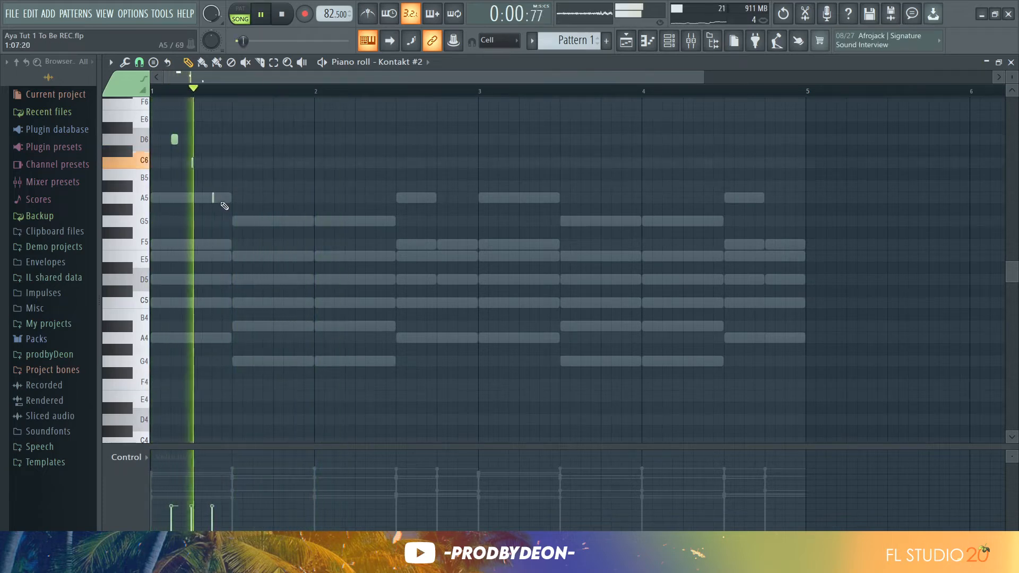
pyautogui.moveTo(215, 198); pyautogui.dragTo(233, 203)
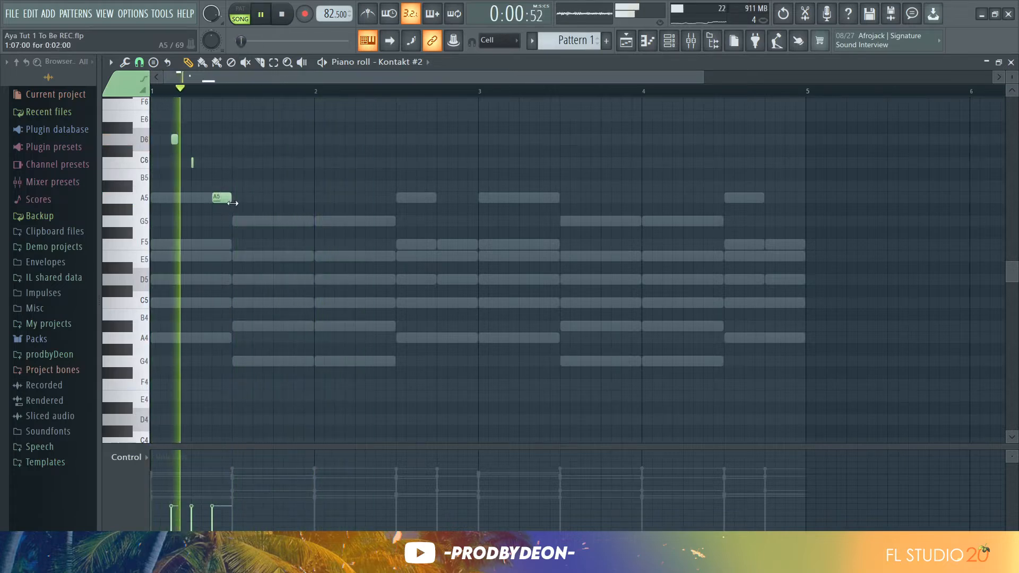
# Add two-step D6 and C6 notes at steps 12 and 15 of bar 1, replaying the melody to check it.
pyautogui.click(298, 139)
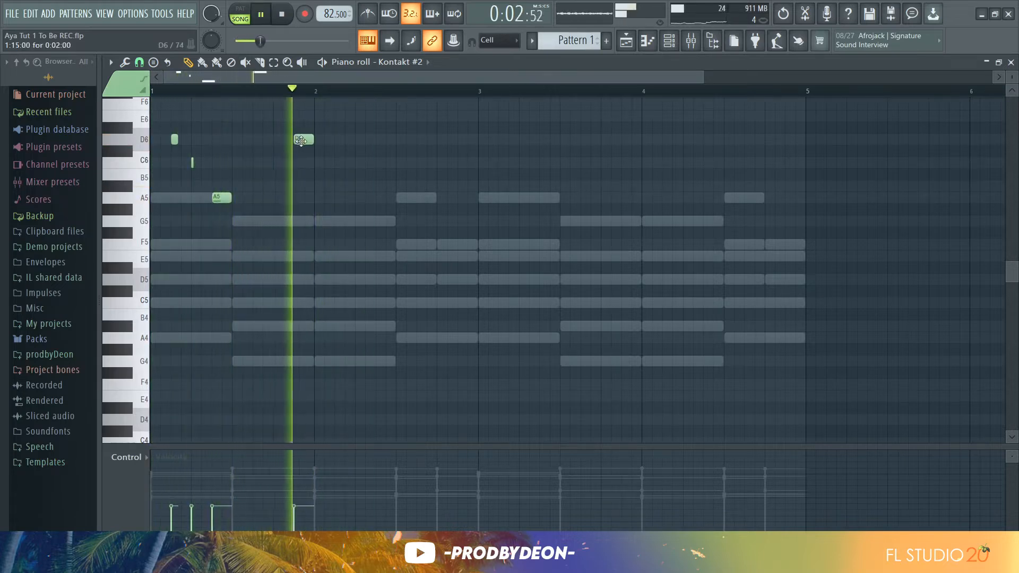
pyautogui.moveTo(302, 141); pyautogui.dragTo(272, 144)
pyautogui.press('space')
pyautogui.press('space')
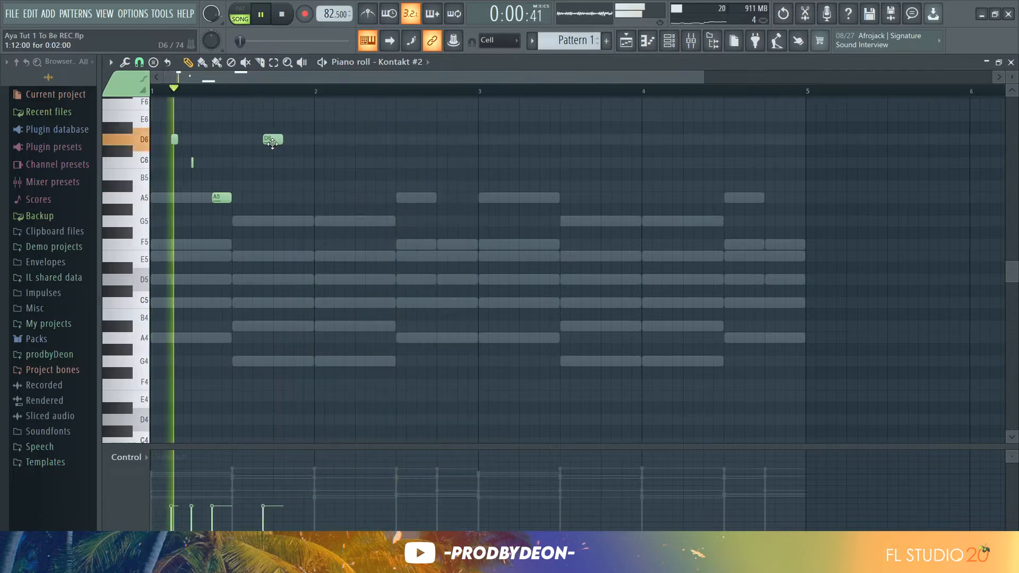
pyautogui.click(293, 163)
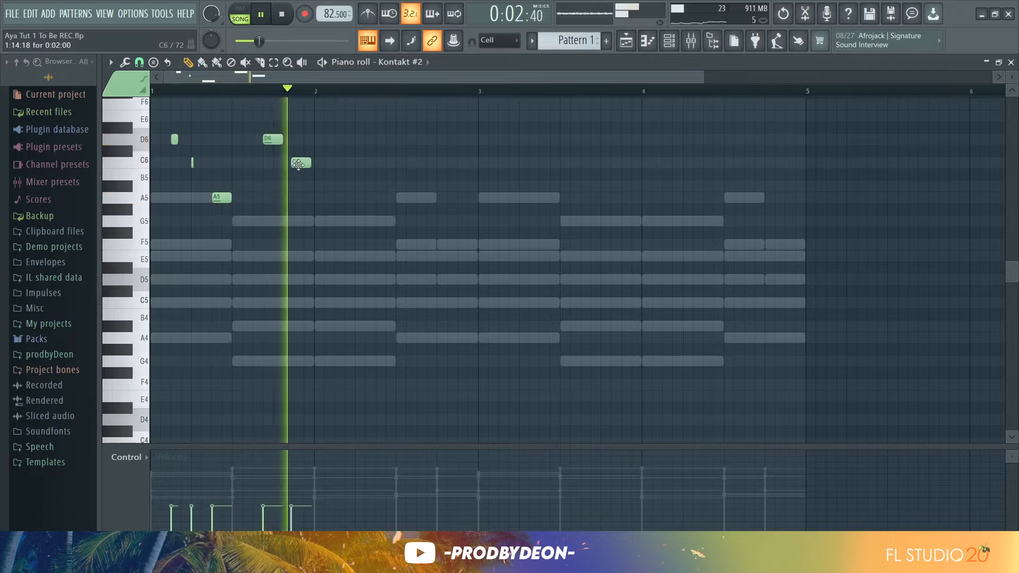
pyautogui.moveTo(298, 164); pyautogui.dragTo(301, 164)
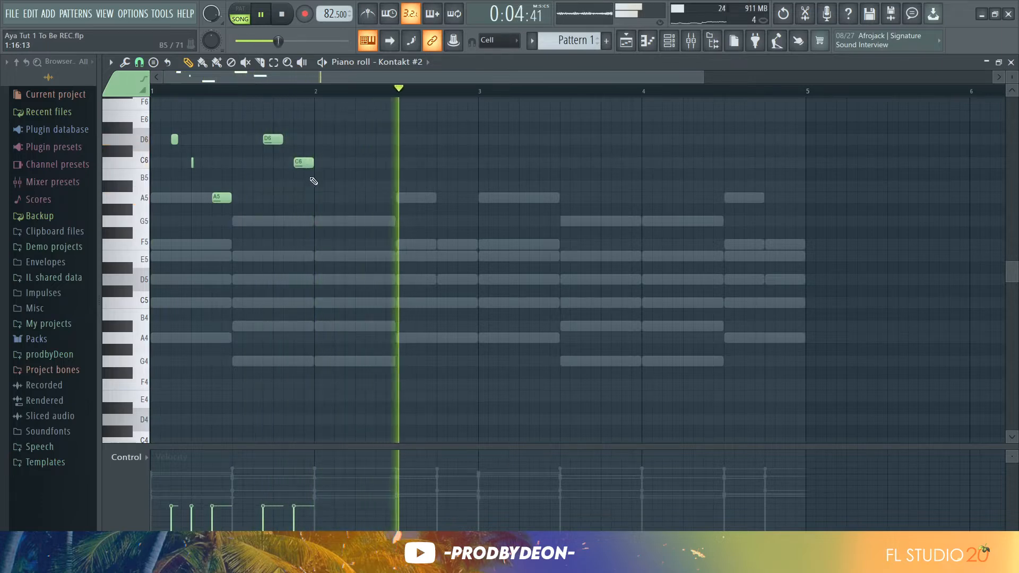
# Lower the velocities of the two short D6 notes at the start of bar 3 while replaying the melody.
pyautogui.press('space')
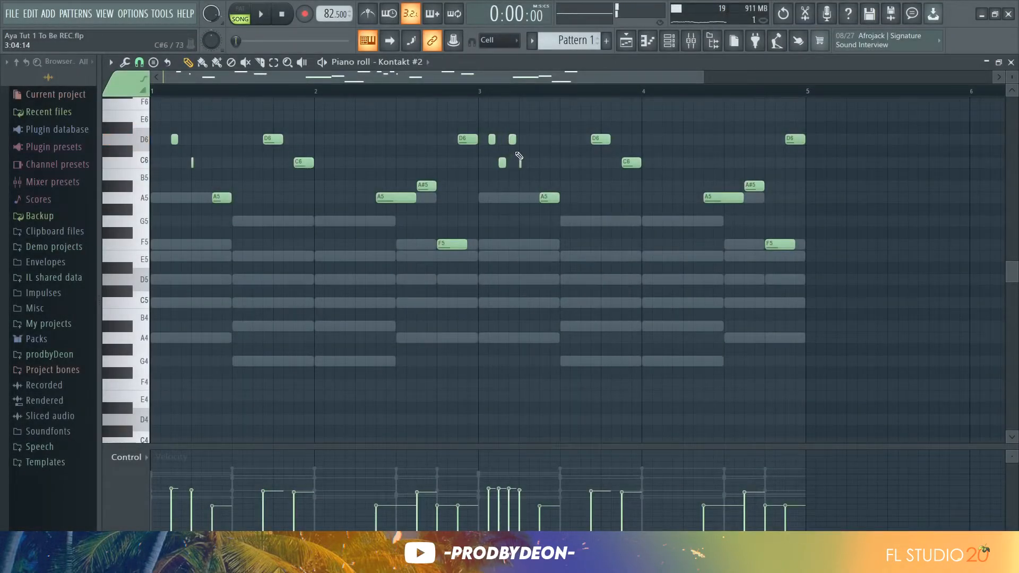
pyautogui.press('space')
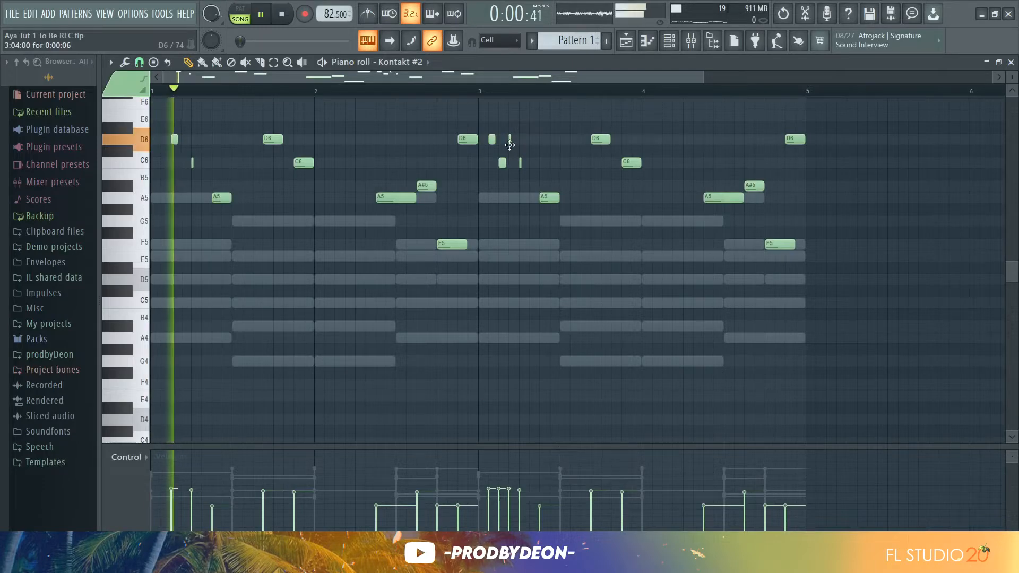
pyautogui.moveTo(487, 488)
pyautogui.mouseDown()
pyautogui.moveTo(490, 500)
pyautogui.moveTo(503, 492)
pyautogui.moveTo(509, 500)
pyautogui.mouseUp()
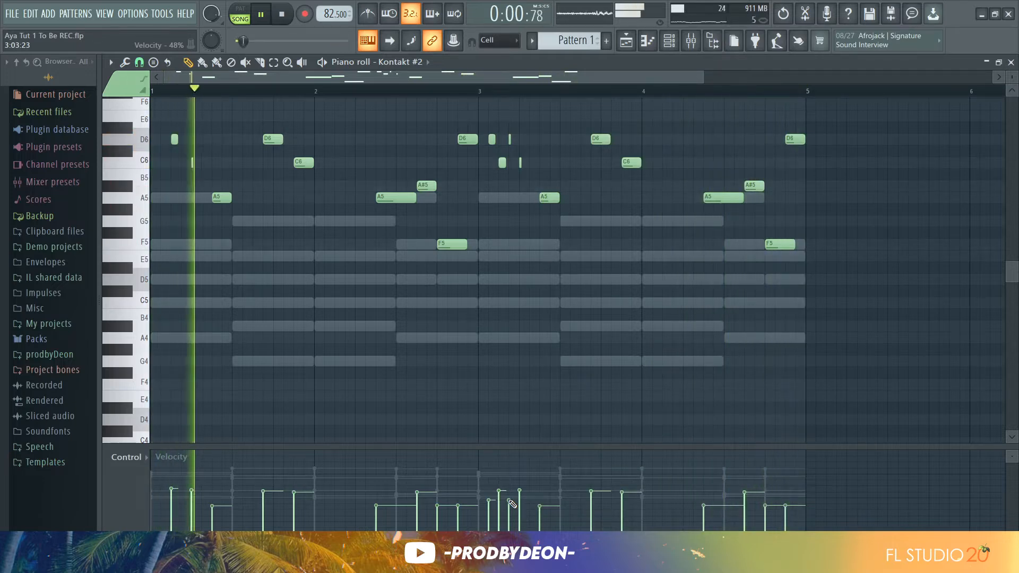
# Add a very short C6 note just before the last D6 in bar 4, replay that passage and lower the new note's velocity.
pyautogui.click(782, 162)
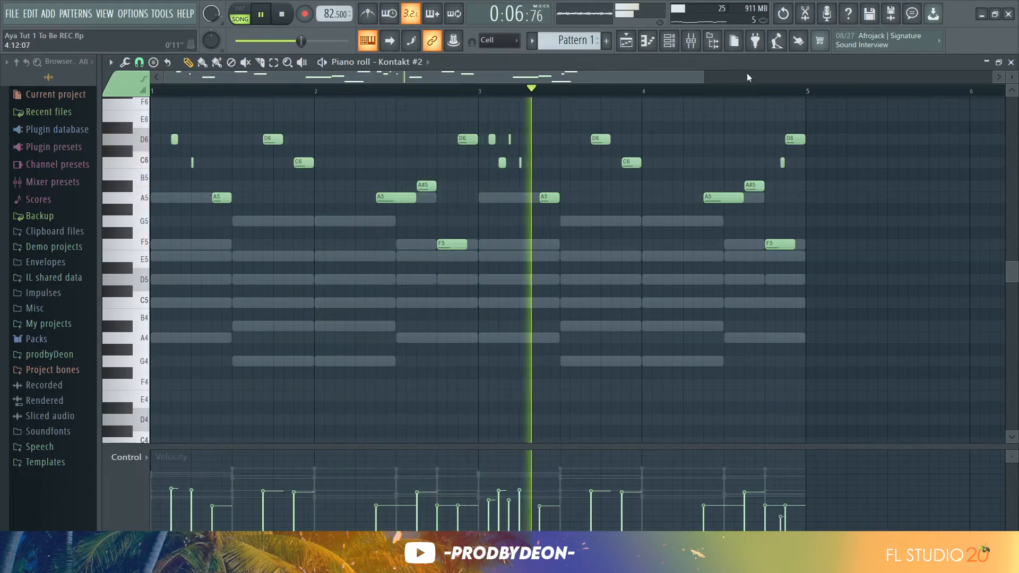
pyautogui.click(742, 91)
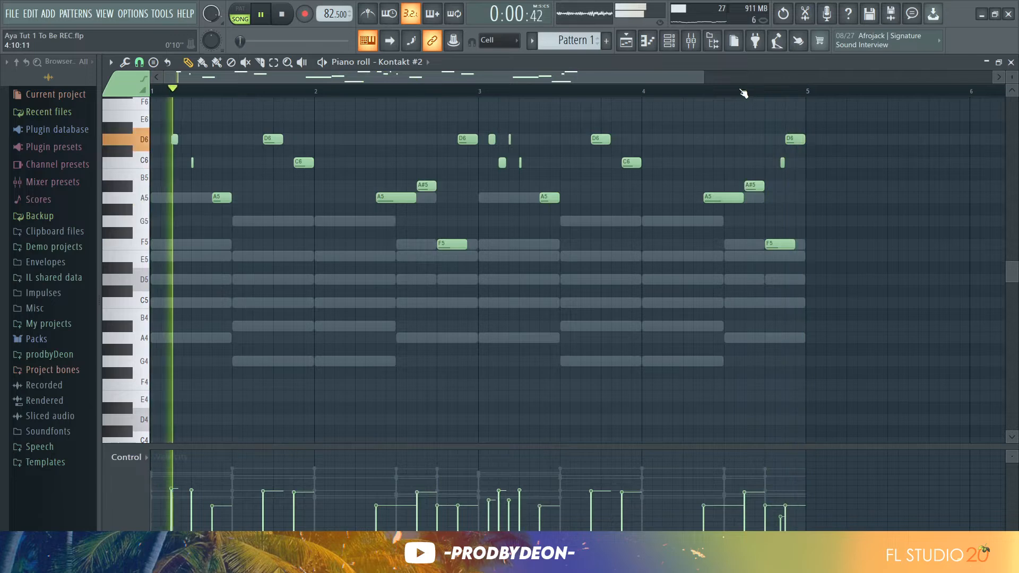
pyautogui.click(695, 92)
pyautogui.moveTo(783, 525); pyautogui.dragTo(783, 530)
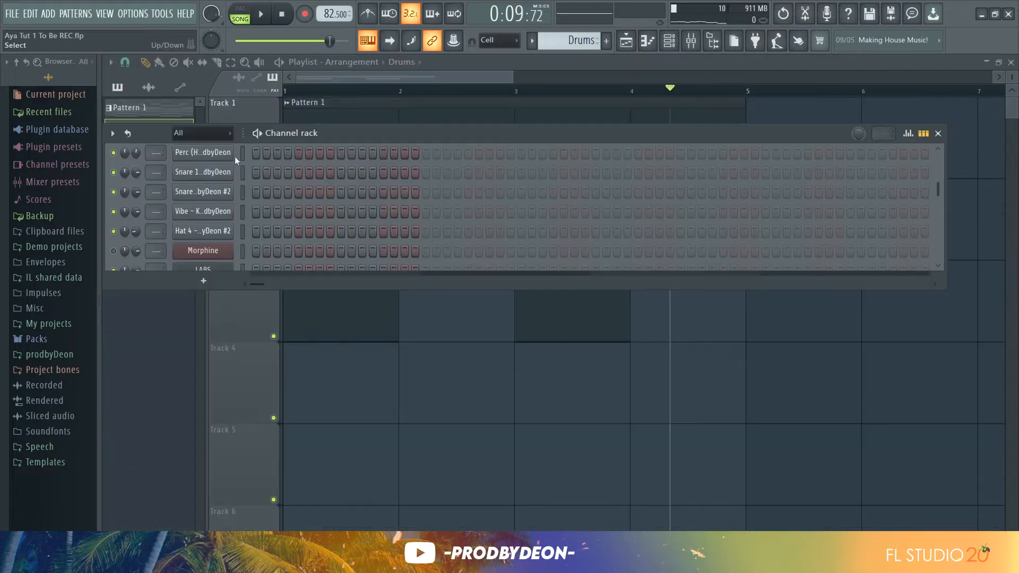
# Program Perc (Hand Drum Conga) hits on steps 7 and 15 of bars 1 and 2 in the Drums pattern during playback.
pyautogui.click(231, 155)
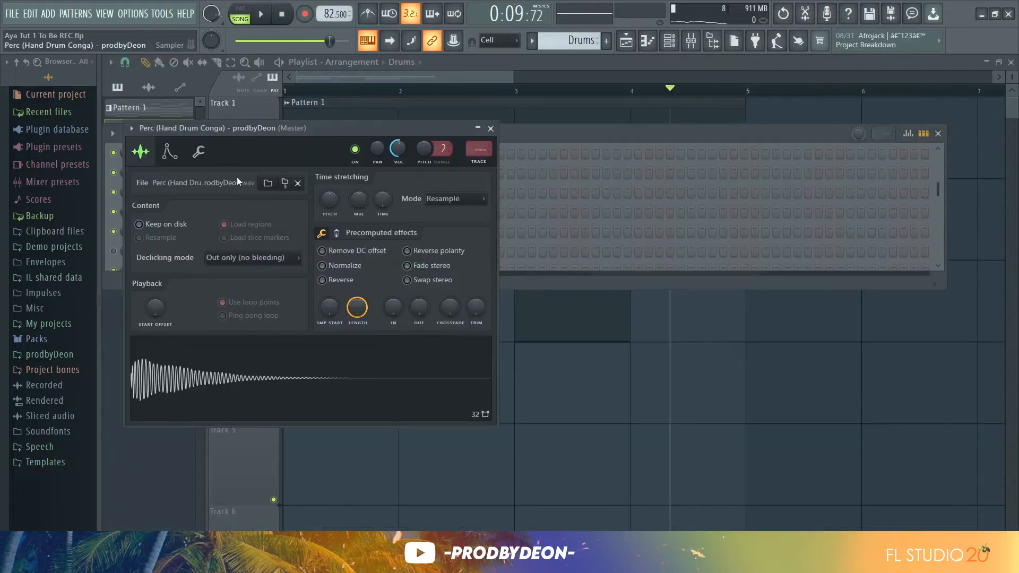
pyautogui.click(490, 128)
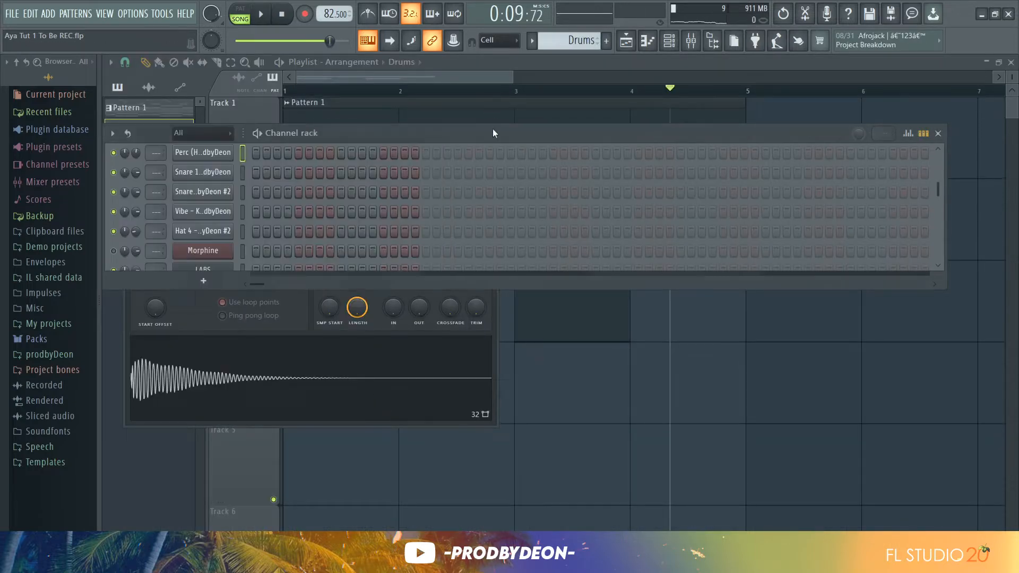
pyautogui.press('space')
pyautogui.click(319, 154)
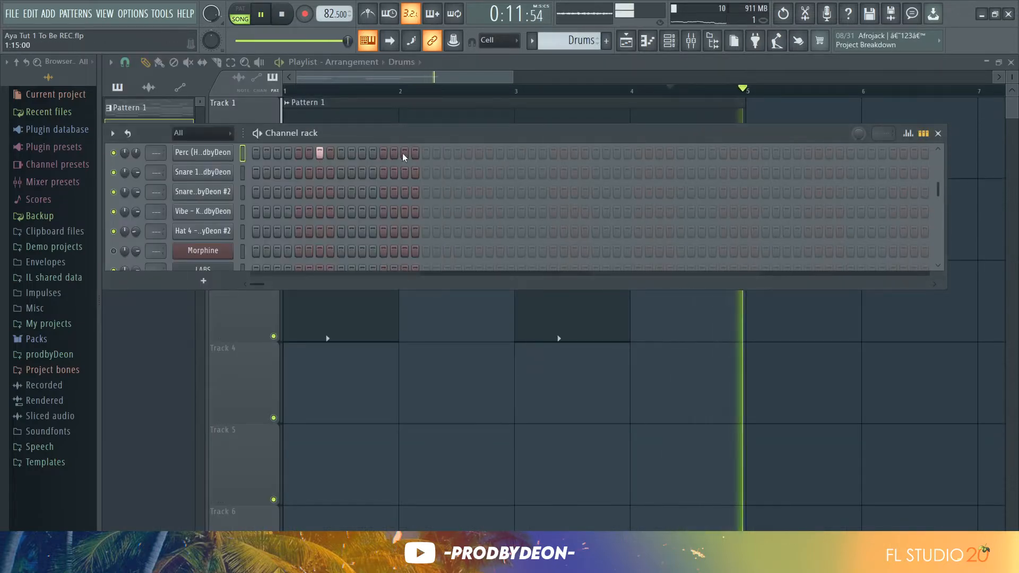
pyautogui.click(404, 153)
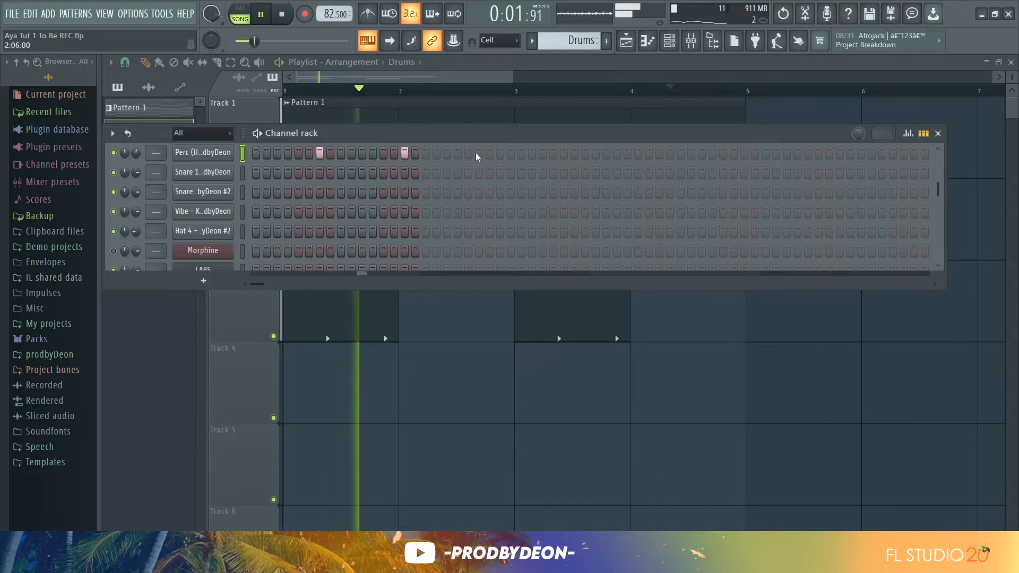
pyautogui.click(489, 153)
pyautogui.click(574, 153)
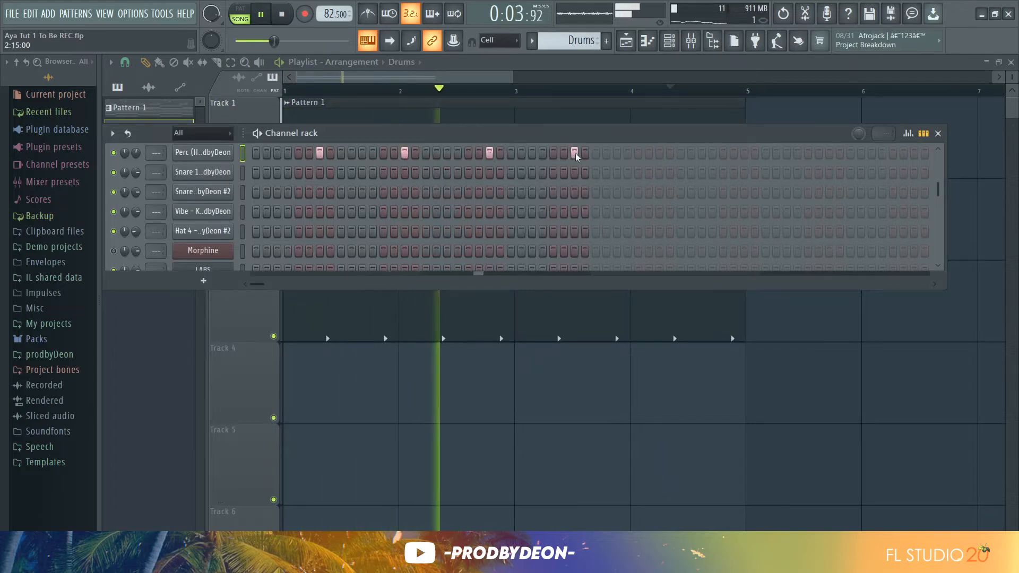
# Transpose the second and fourth conga hits down three semitones to A4 in the piano roll.
pyautogui.press('F7')
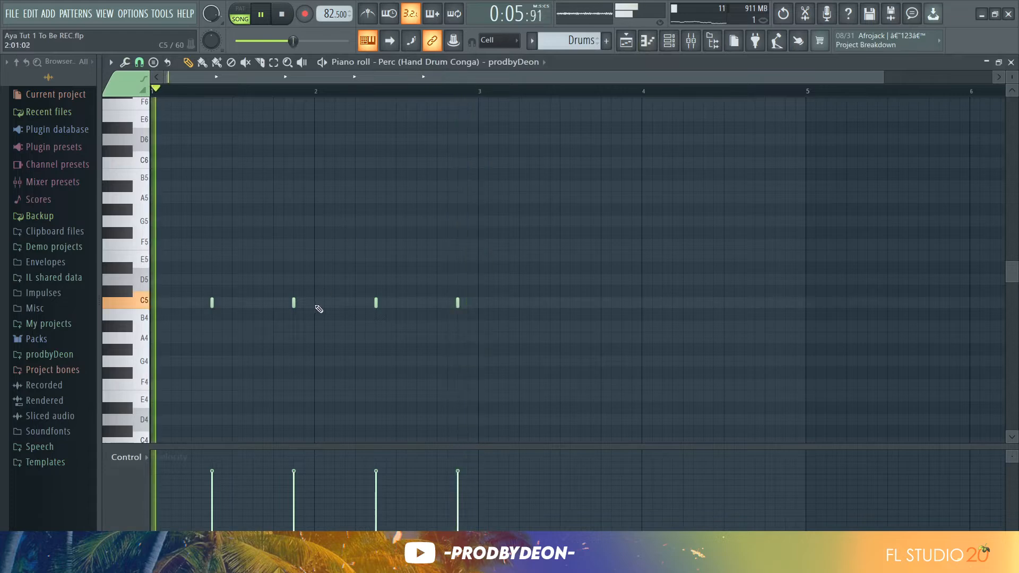
pyautogui.moveTo(303, 319); pyautogui.dragTo(283, 298)
pyautogui.hotkey('shift', 'Down')
pyautogui.hotkey('shift', 'Down')
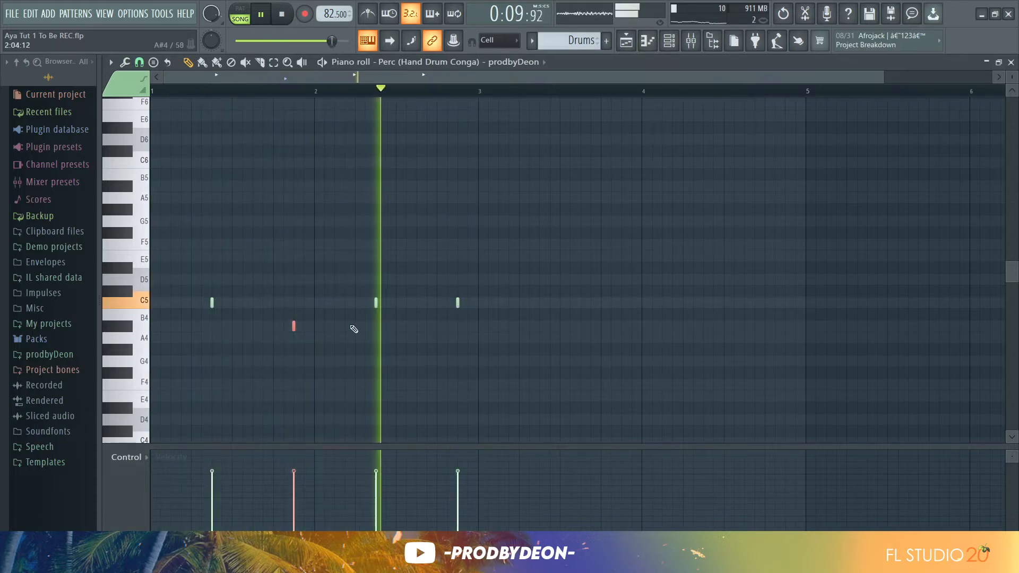
pyautogui.hotkey('shift', 'Down')
pyautogui.click(457, 302)
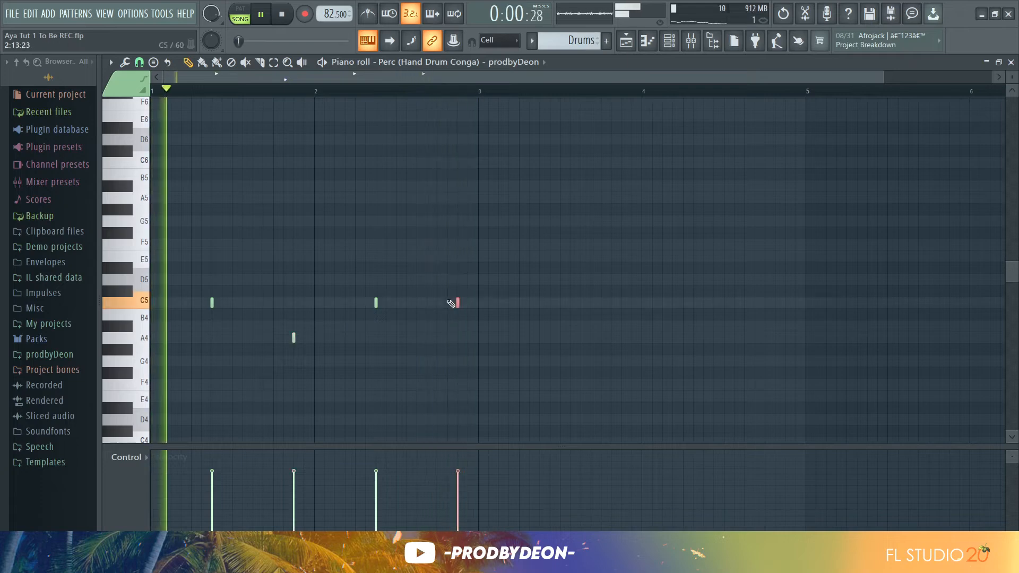
pyautogui.hotkey('shift', 'Down')
pyautogui.hotkey('shift', 'Down')
pyautogui.hotkey('shift', 'Down')
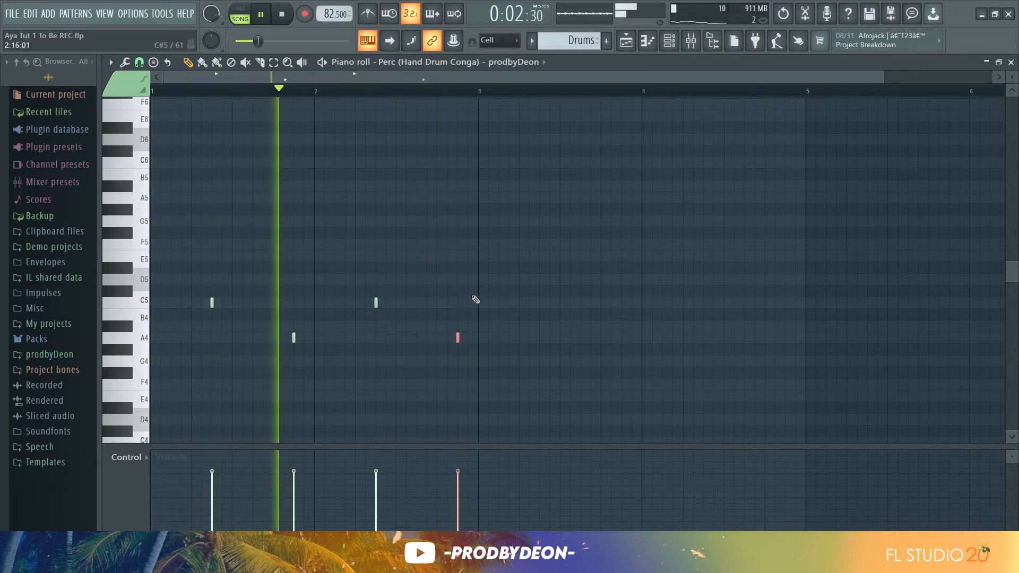
# Add Snare 1 hits on steps 1, 4, 7, 9, 12 and 15 of bar 1 in the Drums pattern.
pyautogui.click(672, 44)
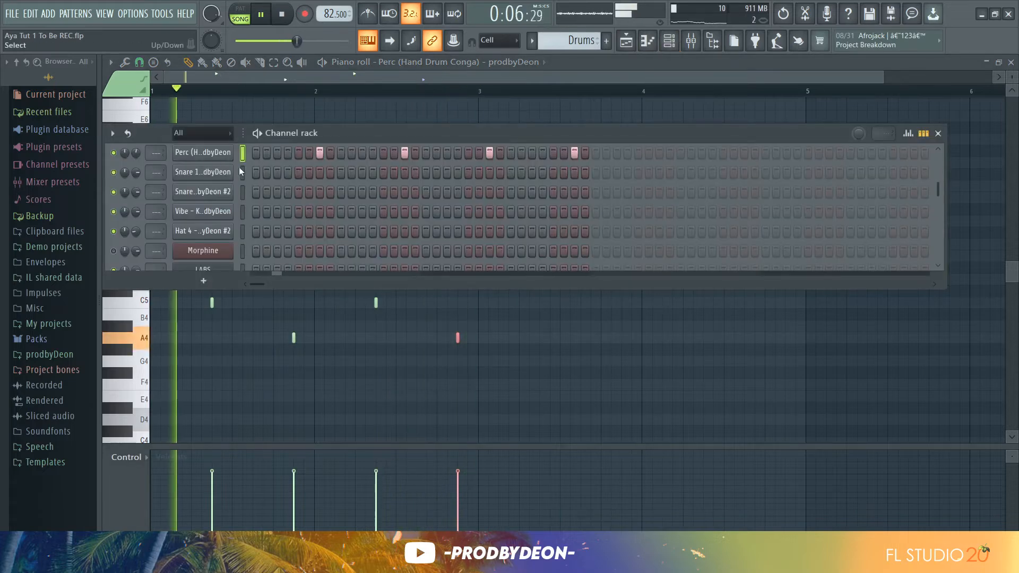
pyautogui.click(255, 173)
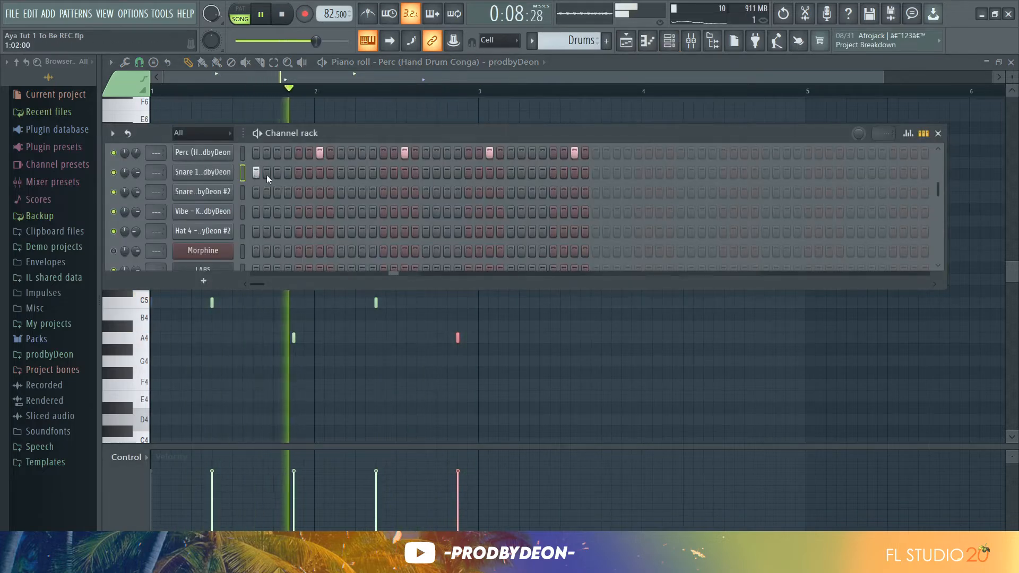
pyautogui.click(287, 173)
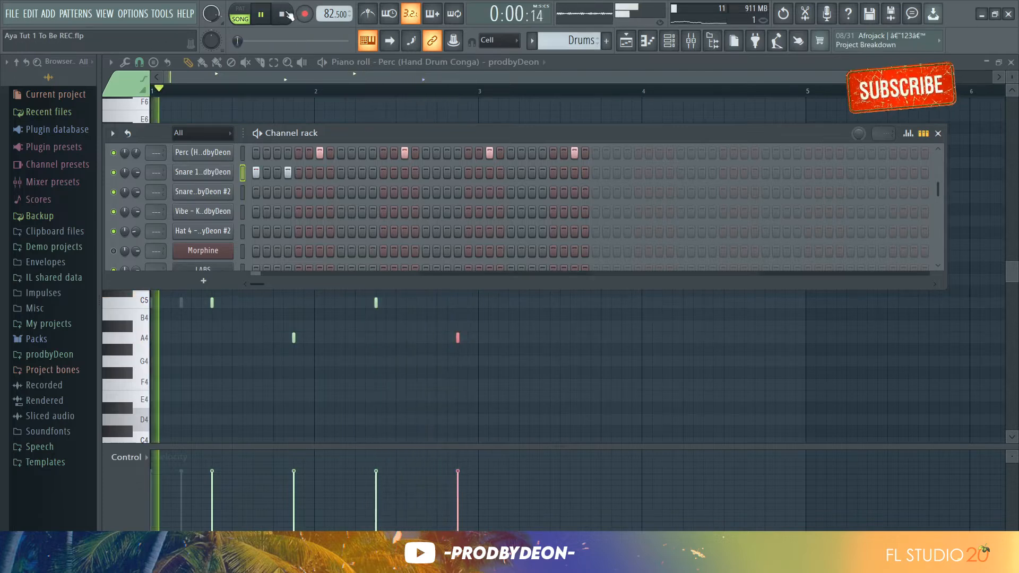
pyautogui.click(319, 172)
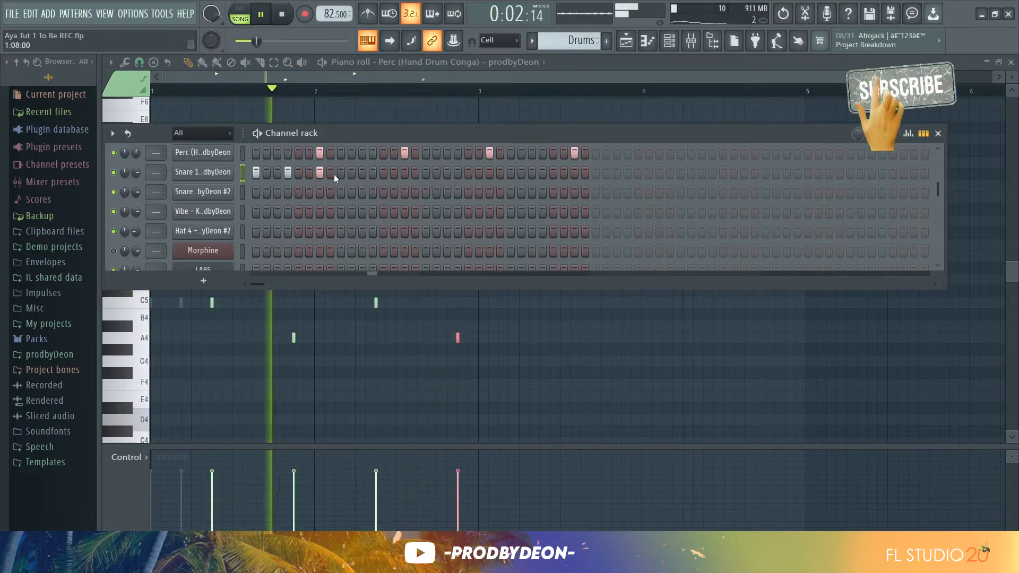
pyautogui.click(340, 173)
pyautogui.click(373, 173)
pyautogui.click(404, 173)
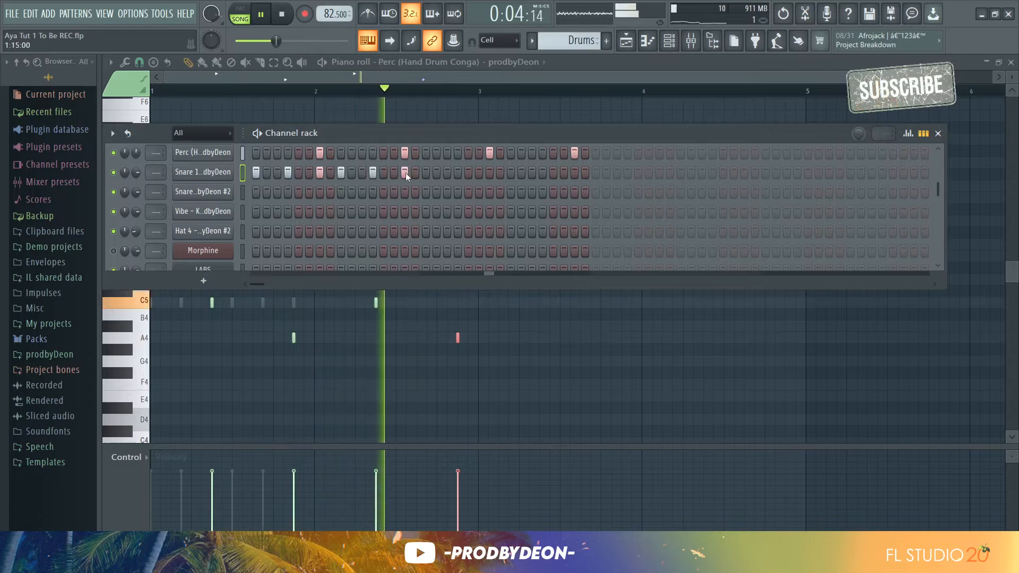
# Repeat the Snare 1 rhythm in bar 2 with hits on steps 1, 4, 7, 9, 12 and 15.
pyautogui.click(425, 173)
pyautogui.click(458, 172)
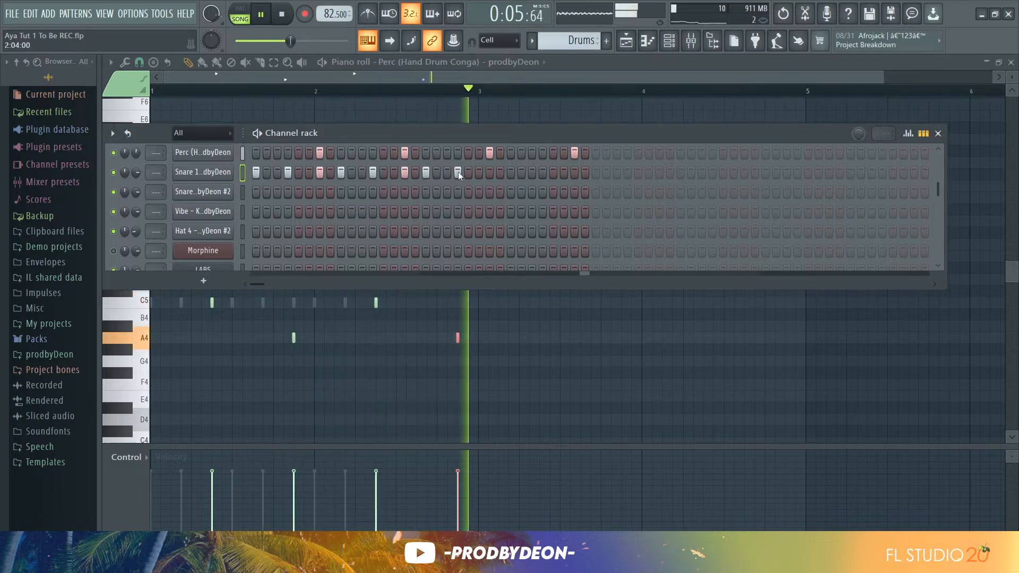
pyautogui.click(489, 172)
pyautogui.click(510, 173)
pyautogui.click(543, 173)
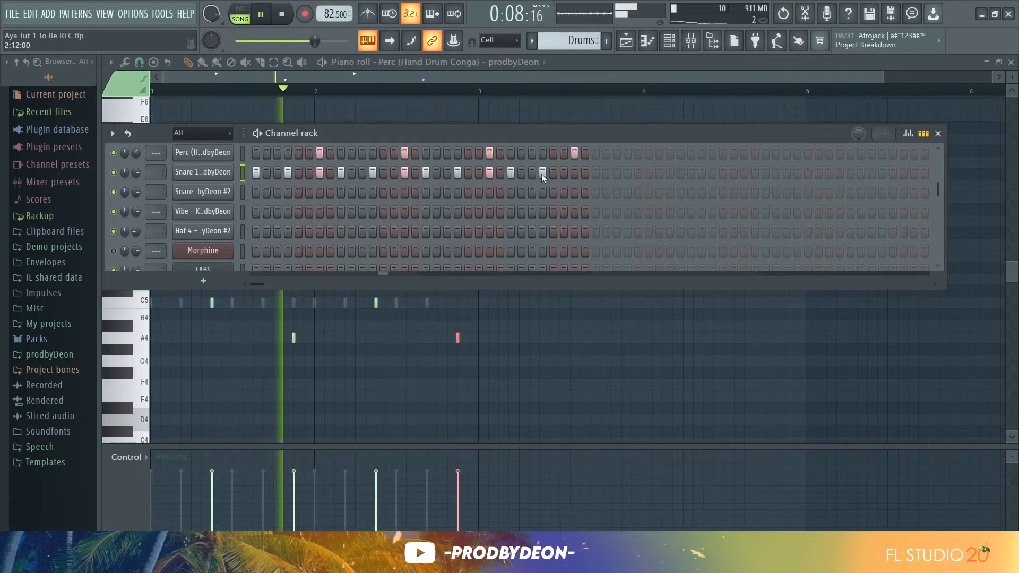
pyautogui.click(574, 173)
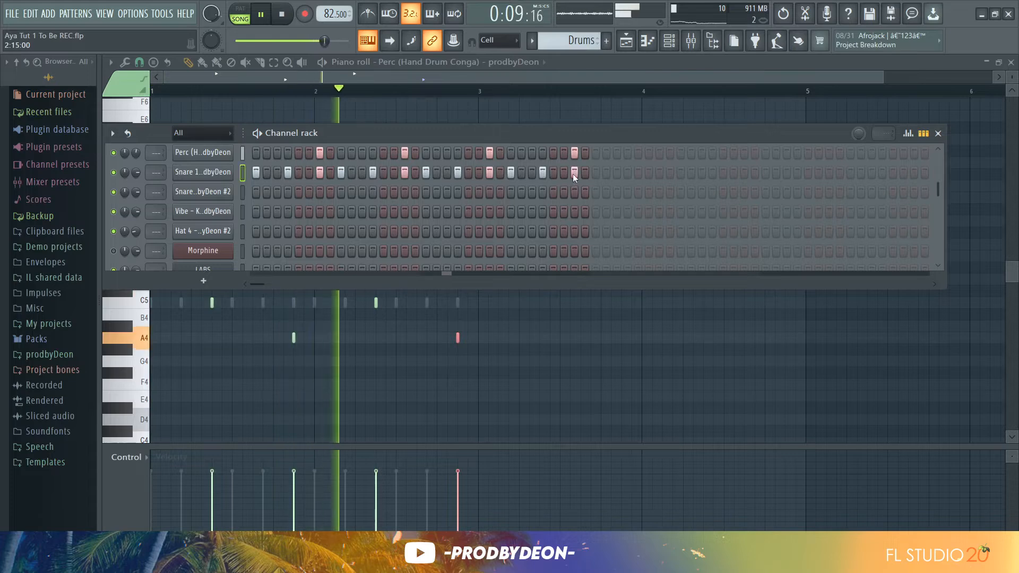
# Copy the Snare 1 step sequence onto the Snare 8 #2 channel to layer both snares and play the result.
pyautogui.press('space')
pyautogui.rightClick(223, 176)
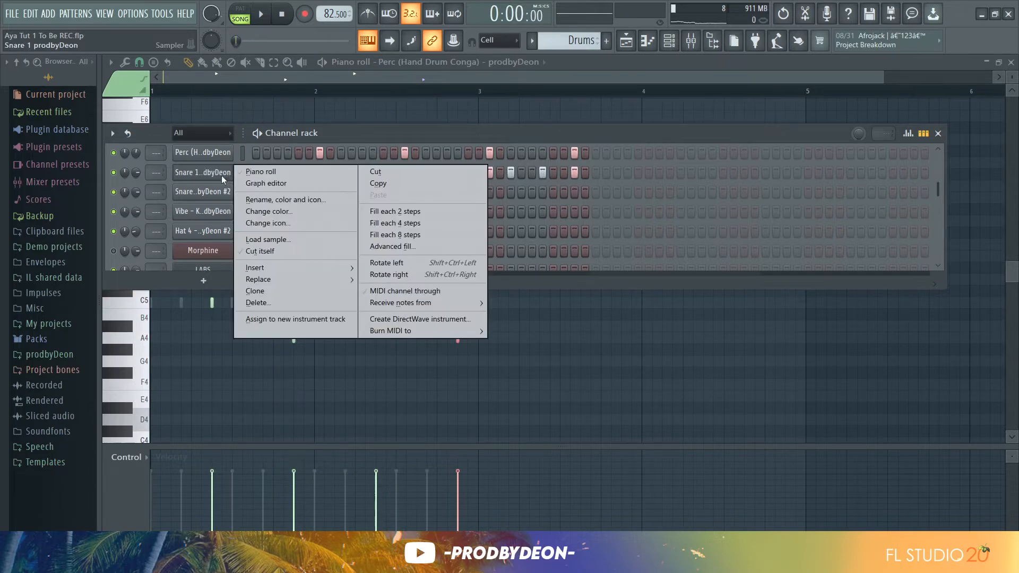
pyautogui.click(387, 187)
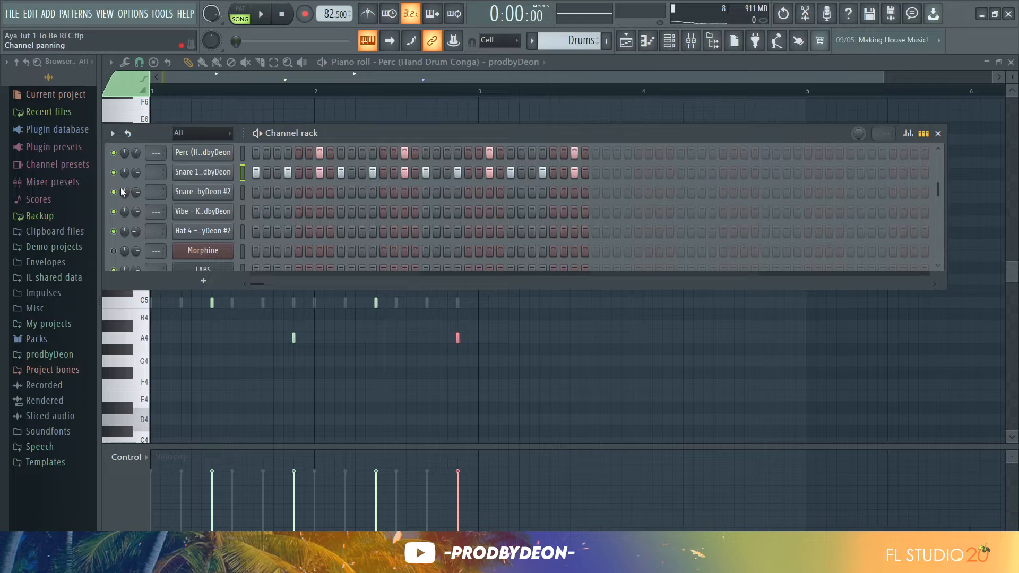
pyautogui.click(188, 192)
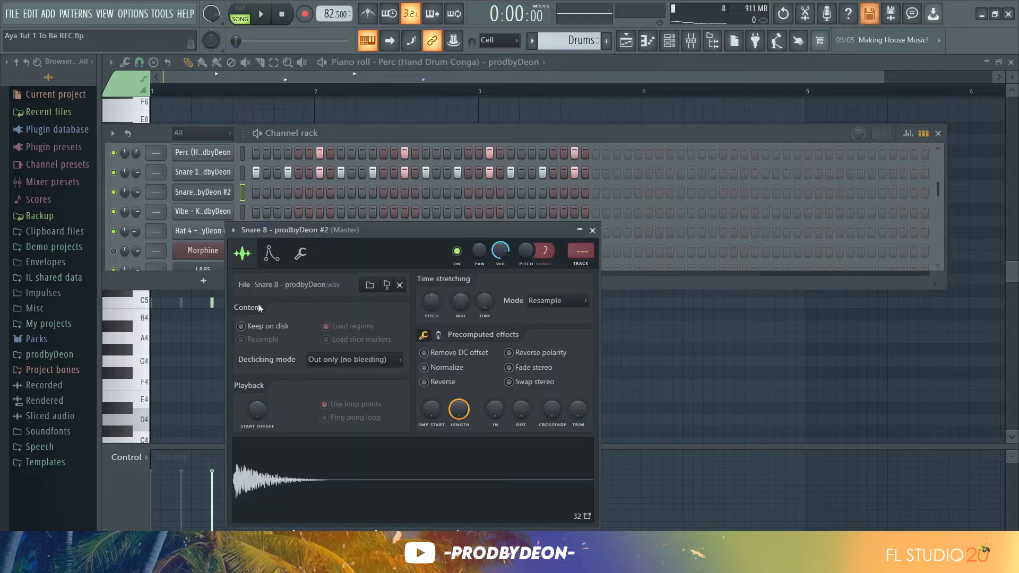
pyautogui.rightClick(224, 195)
pyautogui.click(370, 215)
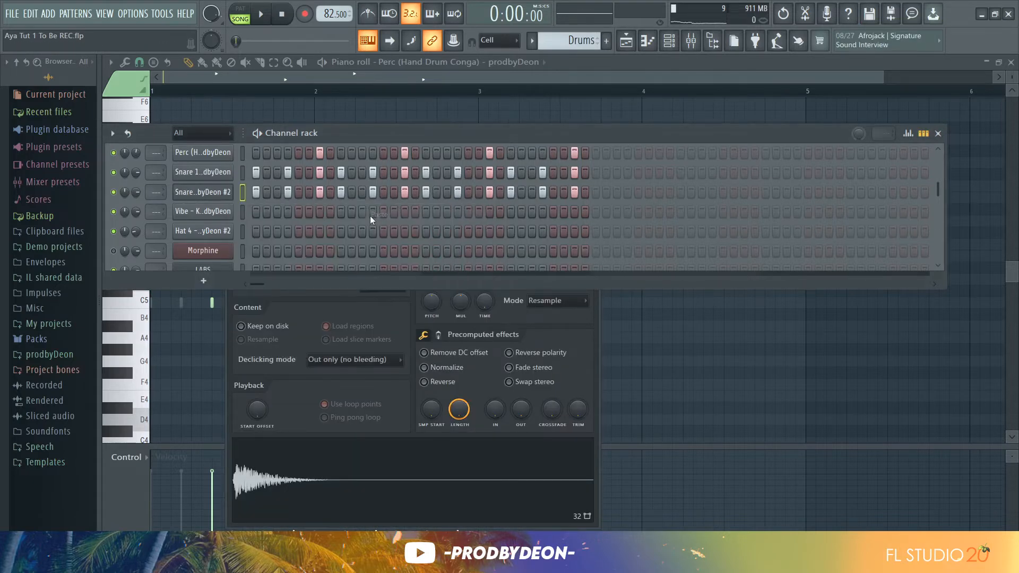
pyautogui.press('space')
# Create a new pattern with the default name Pattern 3 and place it on playlist Track 4 at bars 1 and 3.
pyautogui.click(608, 42)
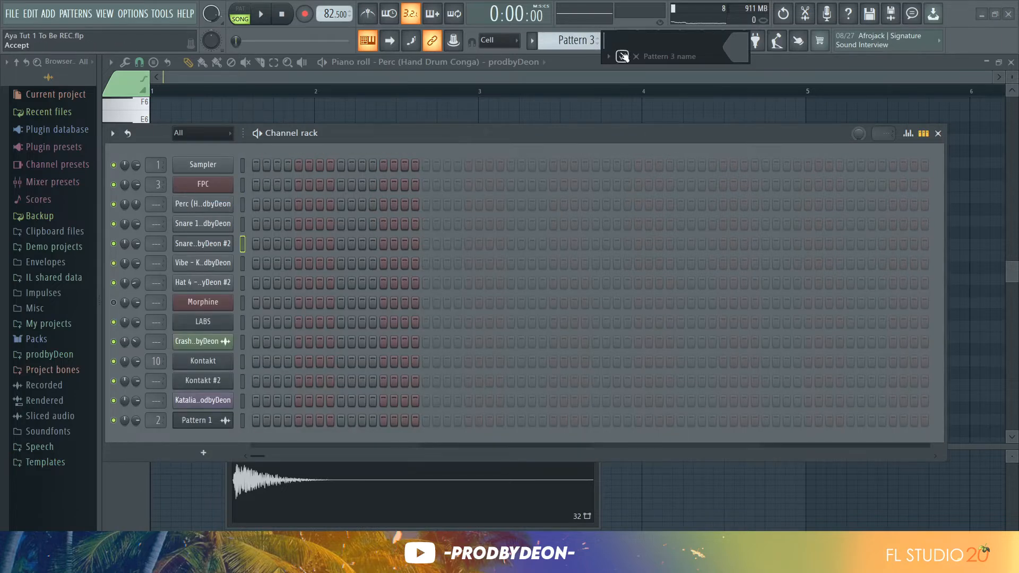
pyautogui.click(621, 56)
pyautogui.click(620, 50)
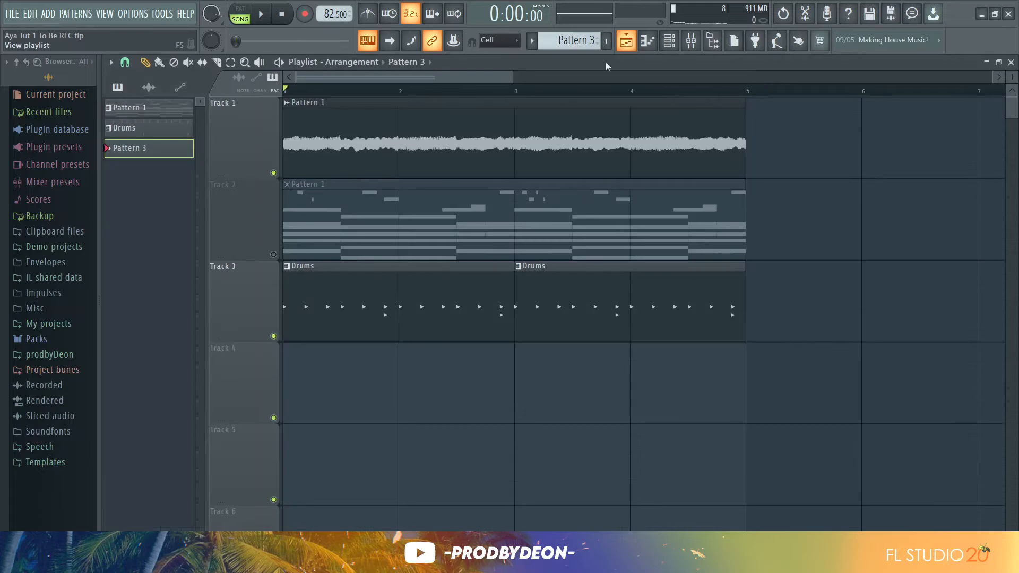
pyautogui.click(315, 408)
pyautogui.click(520, 396)
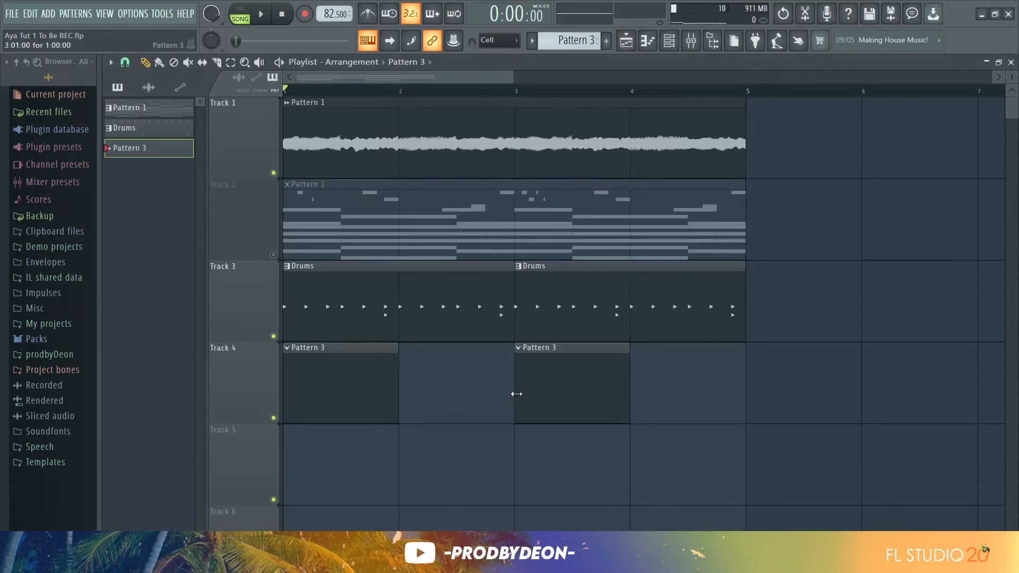
# Paste the copied snare rhythm onto the Hat 4 #2 channel in Pattern 3, play it and return to the playlist.
pyautogui.press('F6')
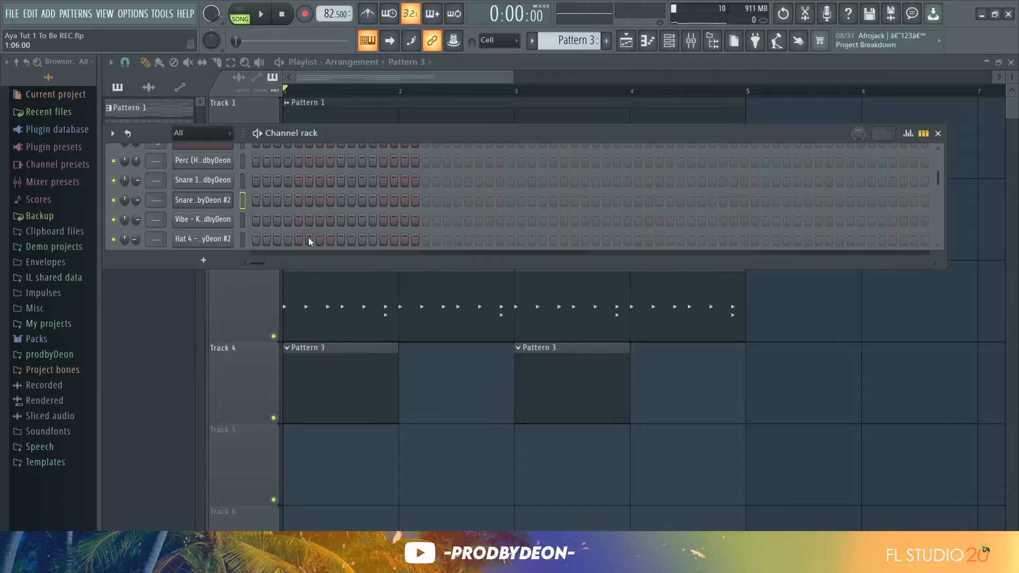
pyautogui.click(224, 240)
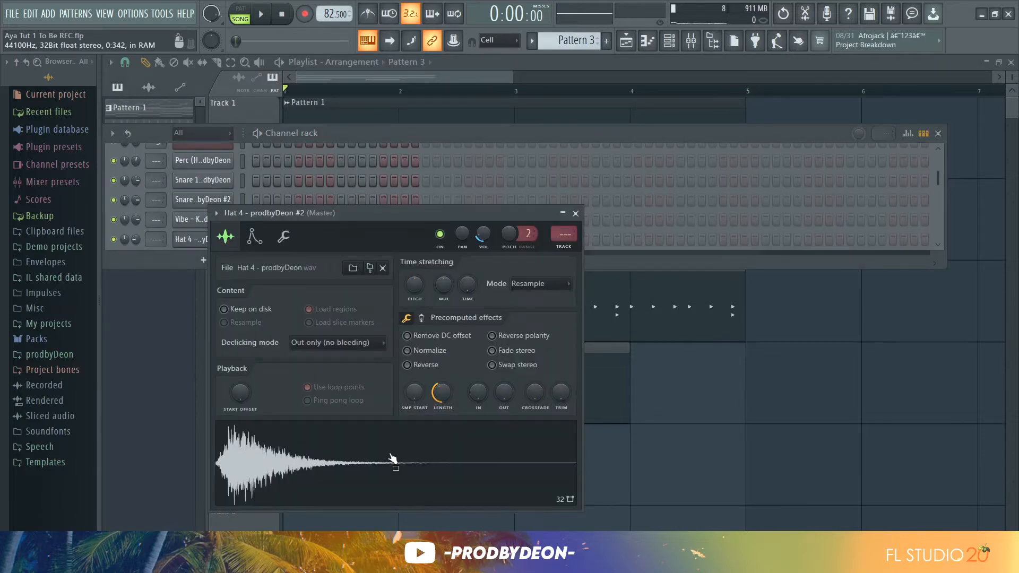
pyautogui.rightClick(193, 240)
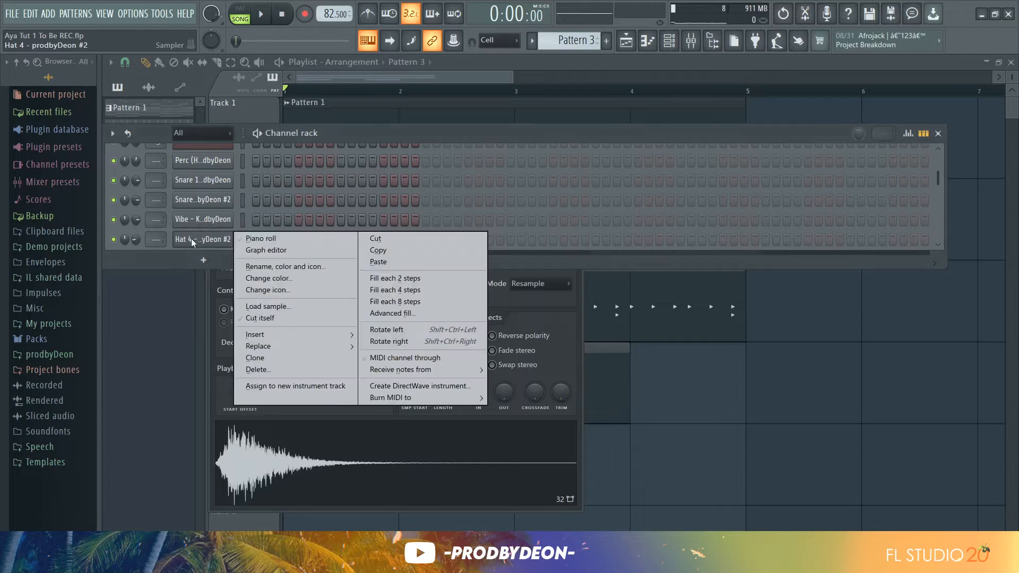
pyautogui.click(393, 261)
pyautogui.press('space')
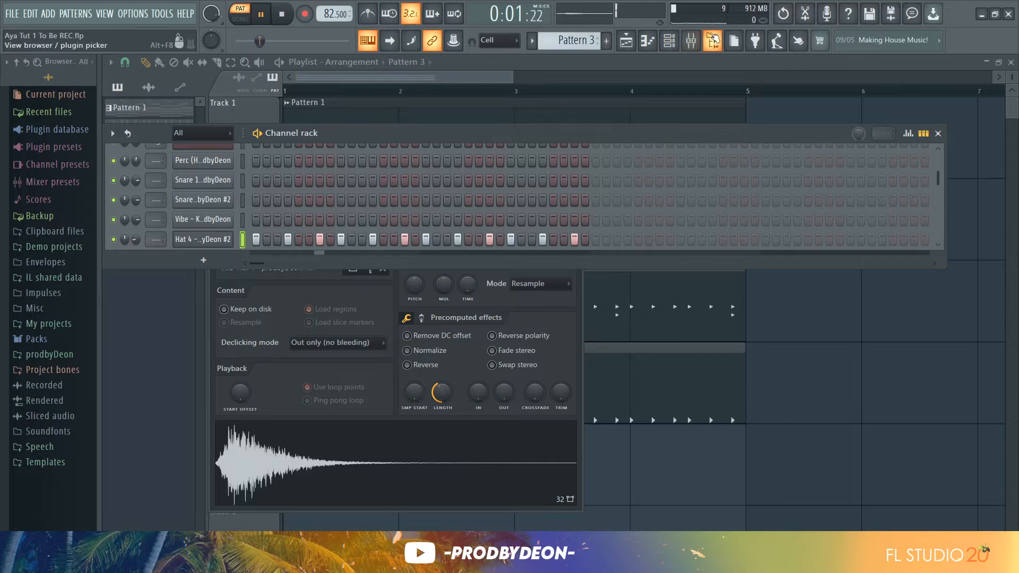
pyautogui.click(627, 40)
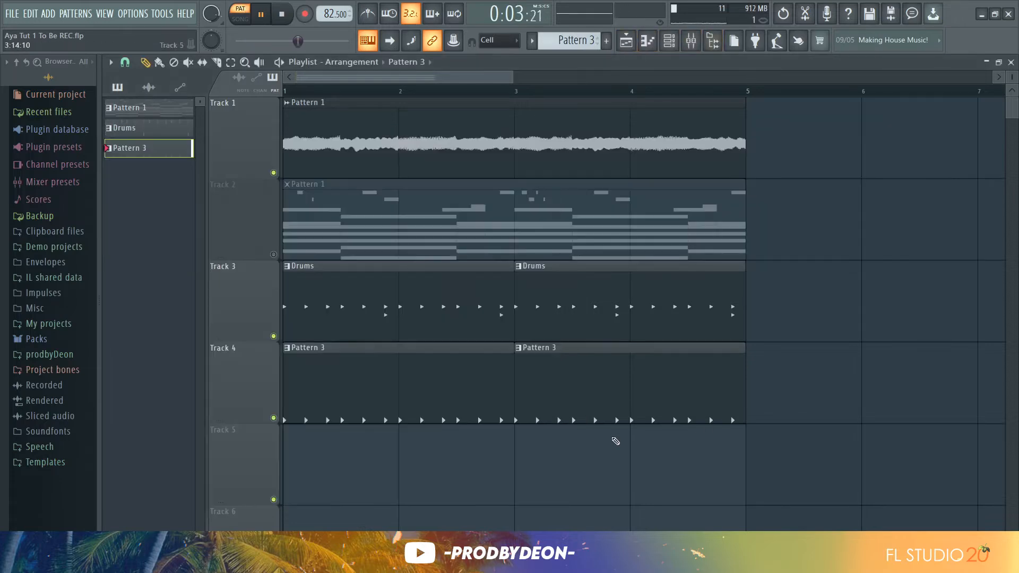
# Create Pattern 4 on playlist Track 5 and fill the Vibe - Kick 2 channel every 4 steps, adding an extra hit on step 59.
pyautogui.press('l')
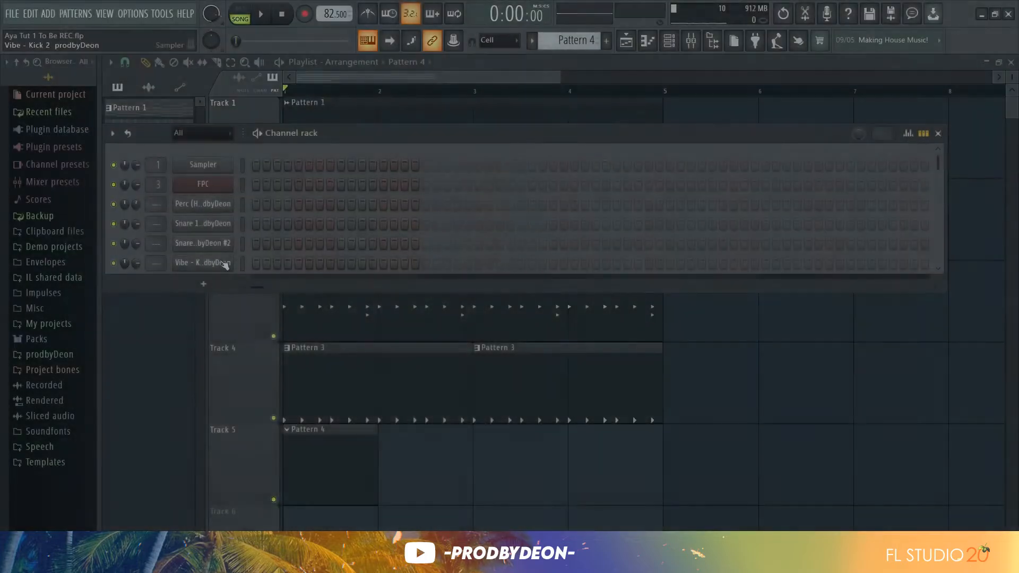
pyautogui.click(223, 263)
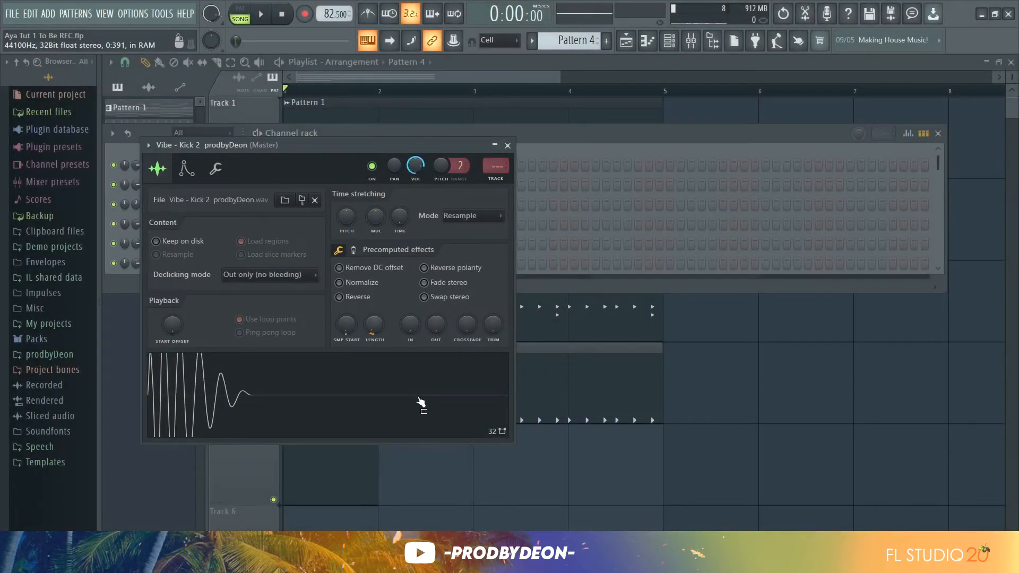
pyautogui.click(507, 145)
pyautogui.click(892, 264)
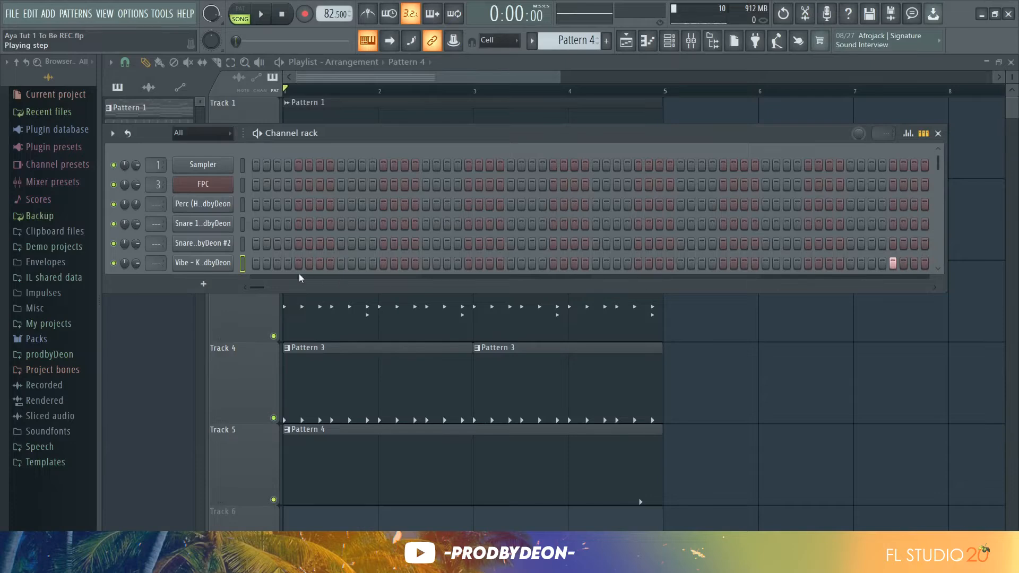
pyautogui.rightClick(217, 263)
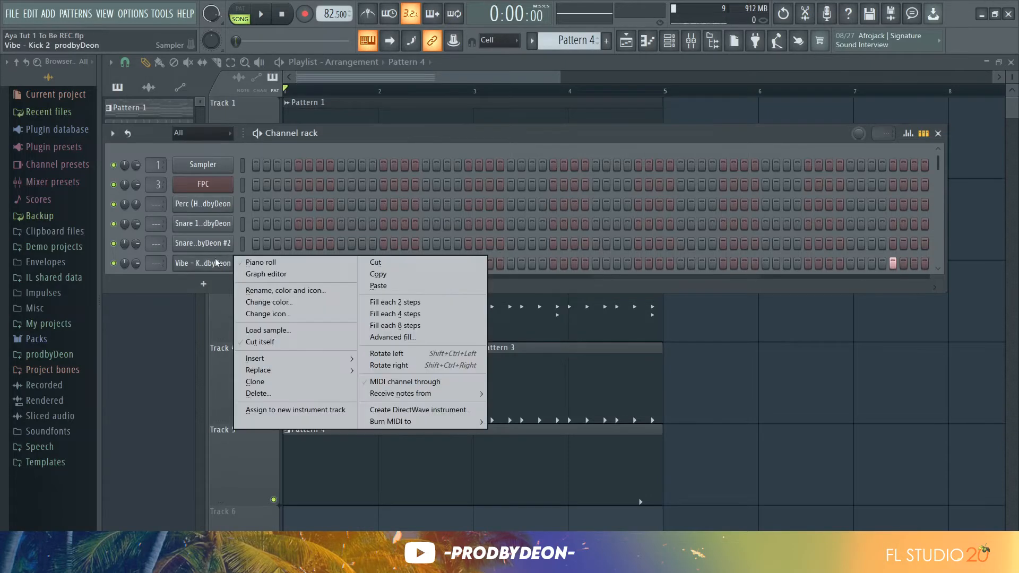
pyautogui.click(472, 314)
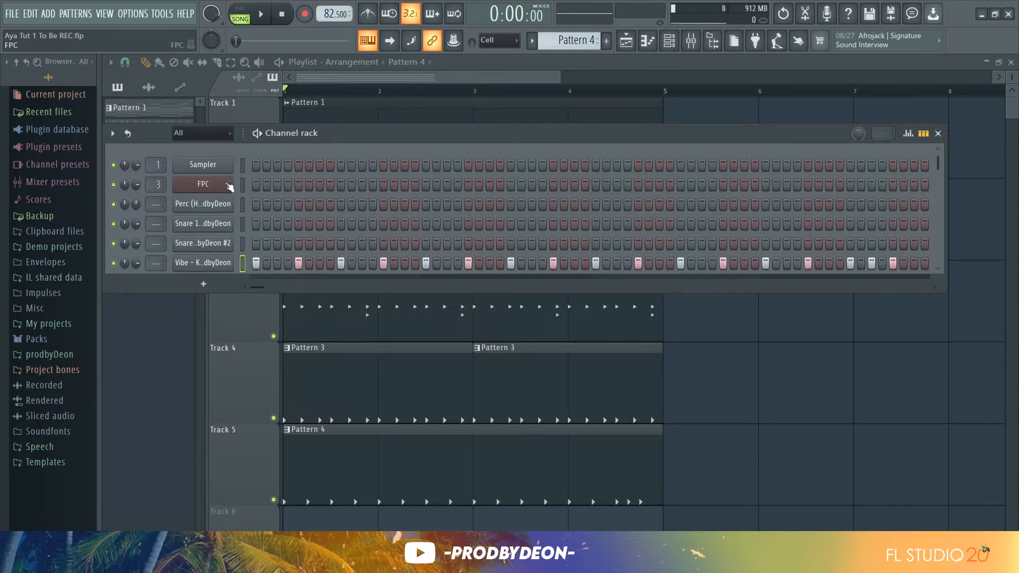
# Audition the FPC pads and add Lite Crash hits on steps 9 and 11 of bar 4 in the FPC piano roll.
pyautogui.click(228, 184)
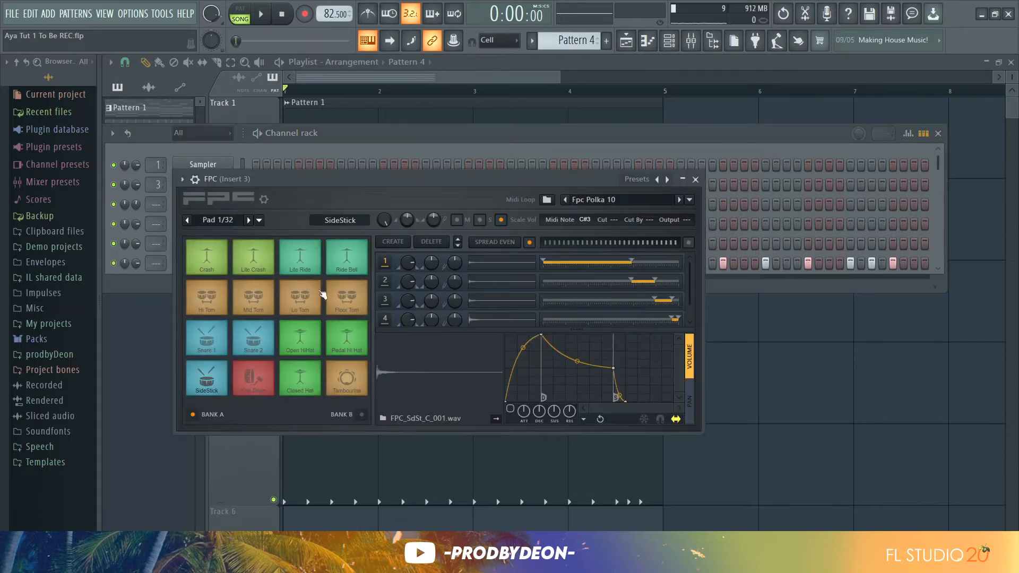
pyautogui.click(301, 309)
pyautogui.click(267, 333)
pyautogui.click(264, 267)
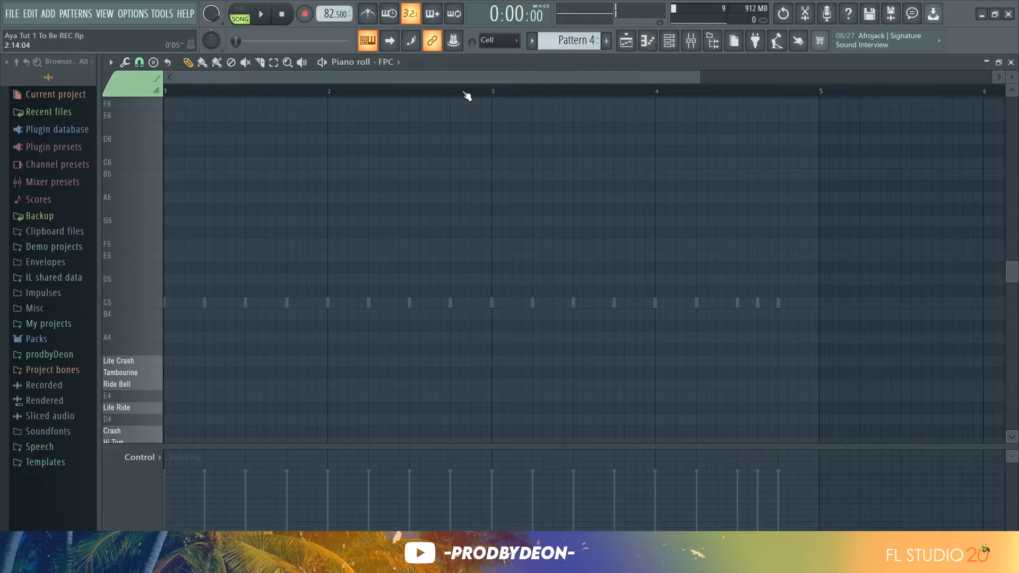
pyautogui.press('space')
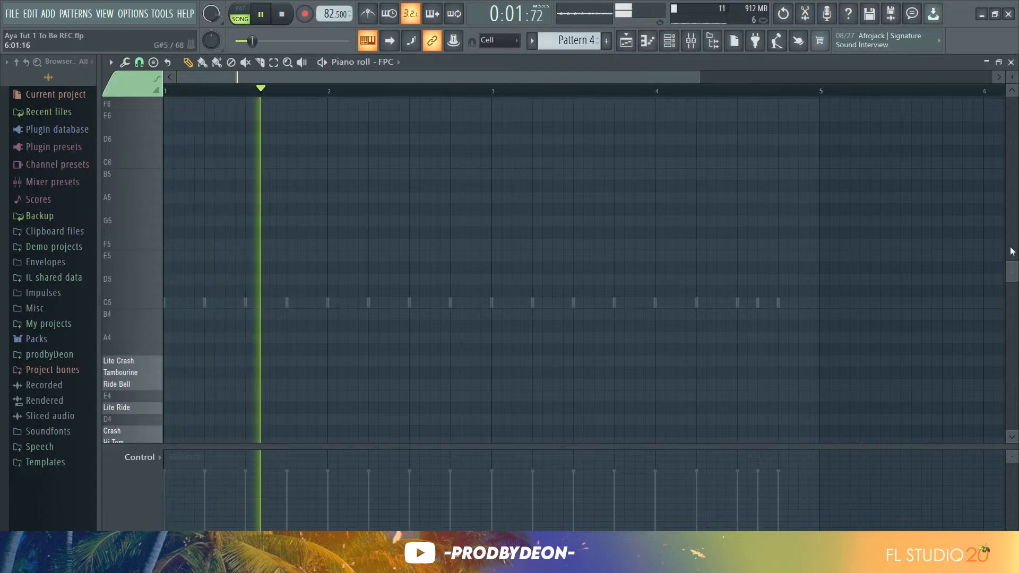
pyautogui.scroll(-4, 1011, 270)
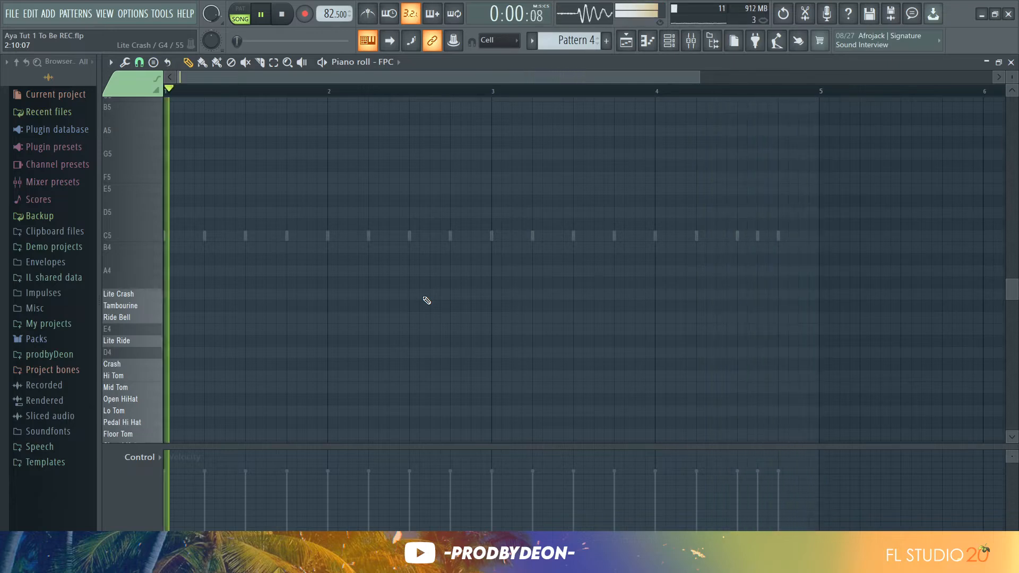
pyautogui.press('space')
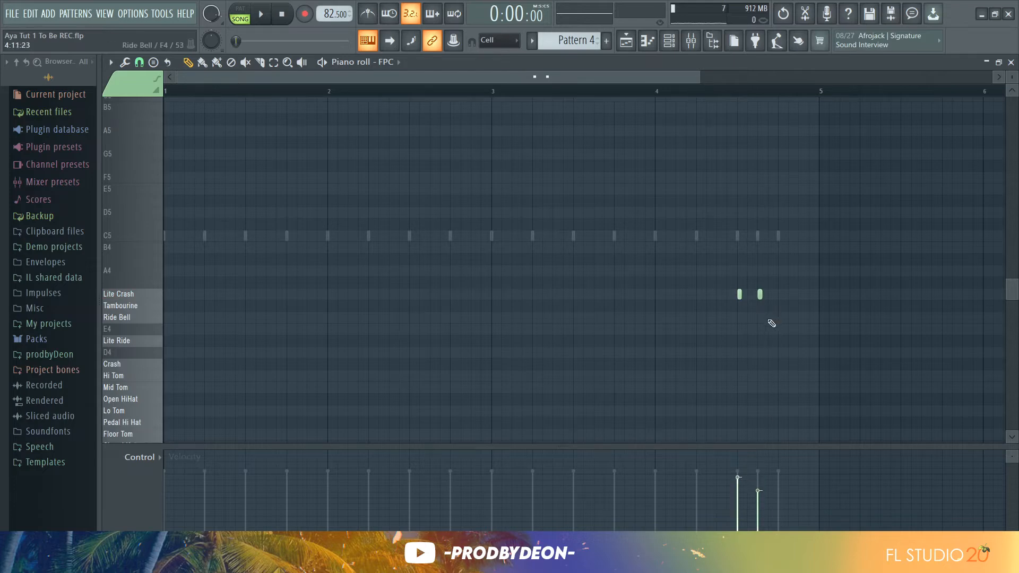
# Add a Ride Bell hit on step 12 and a Lite Crash hit on step 13 of bar 4, playing back the fill.
pyautogui.click(708, 91)
pyautogui.press('space')
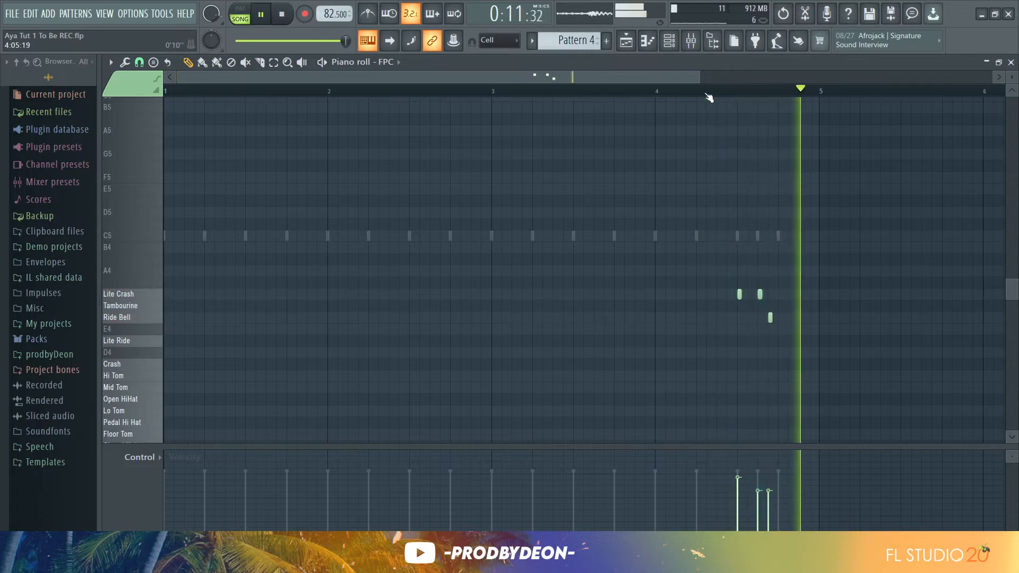
pyautogui.press('space')
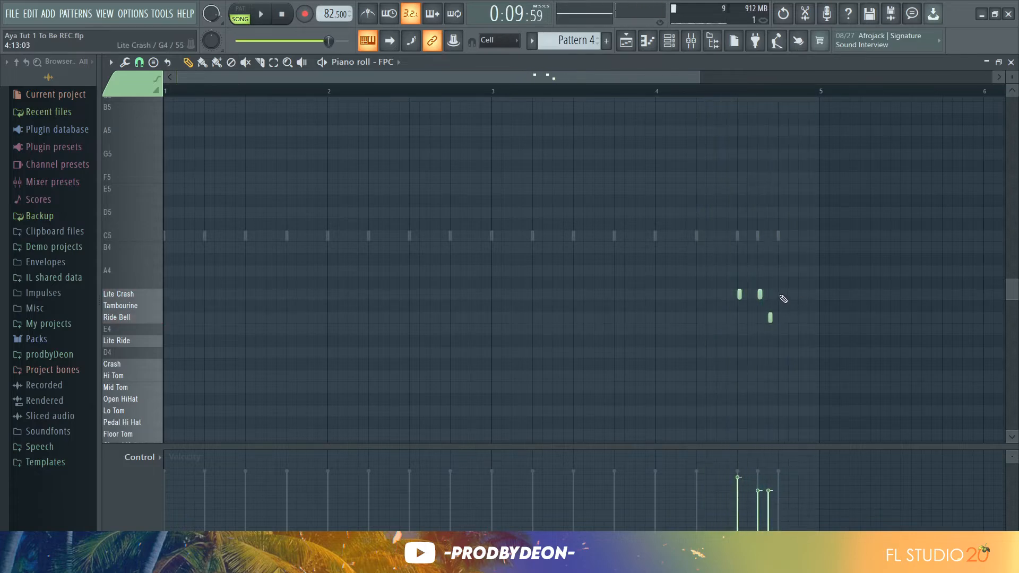
pyautogui.press('space')
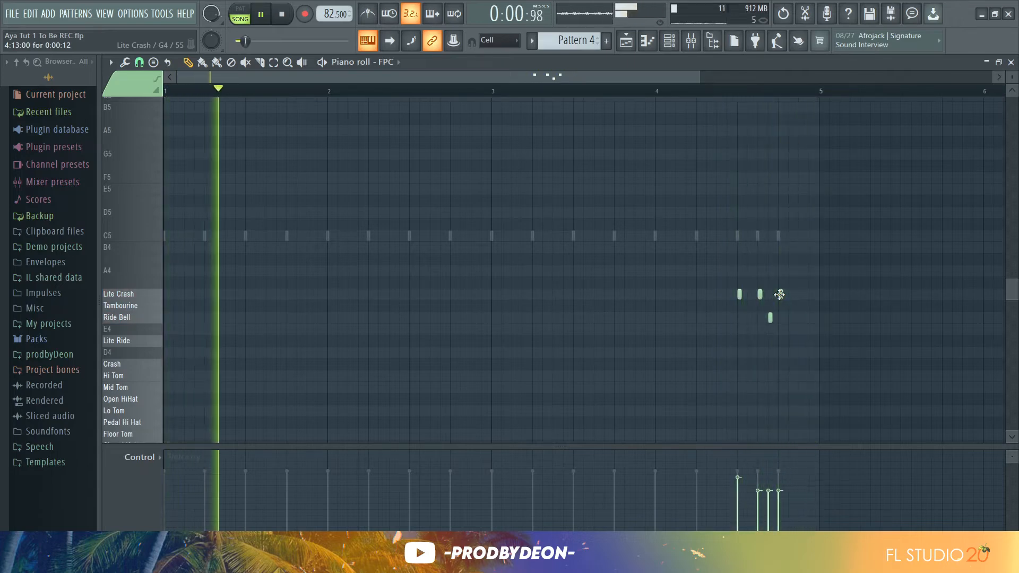
pyautogui.press('space')
pyautogui.press('space')
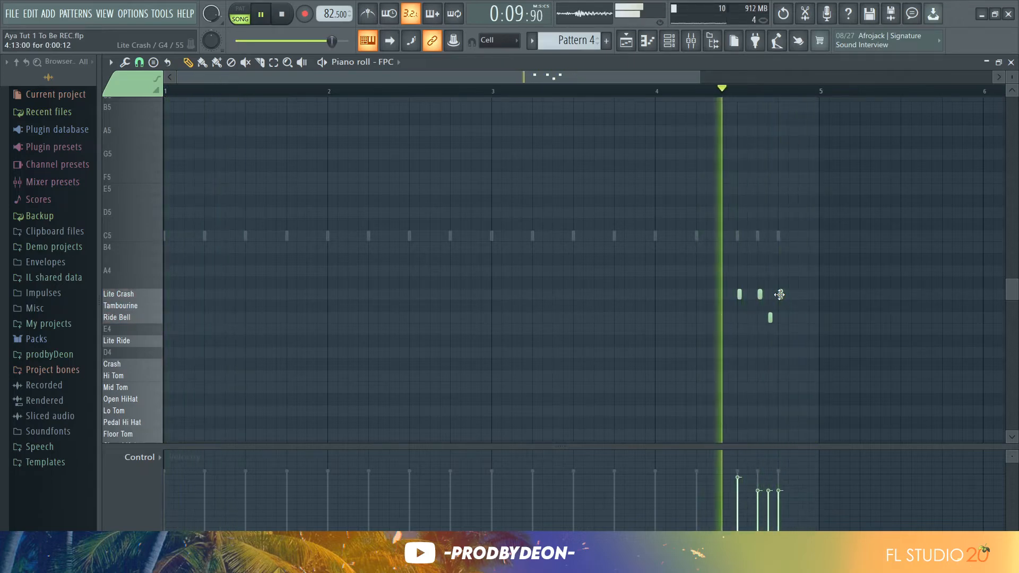
# Lower the Ride Bell hit's velocity, slightly raise that of the last Lite Crash hit, and return to the playlist.
pyautogui.click(768, 511)
pyautogui.click(778, 473)
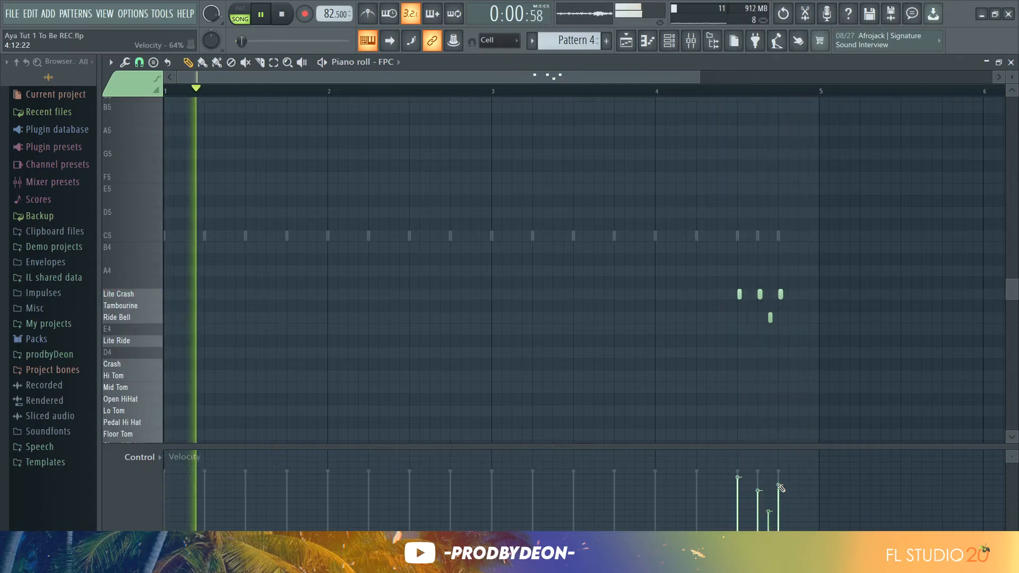
pyautogui.click(625, 42)
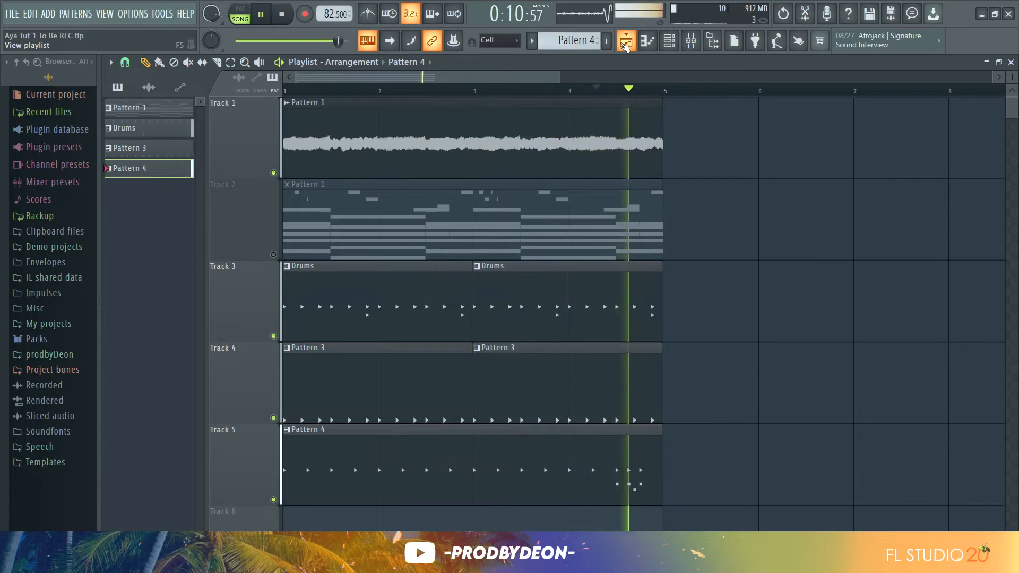
pyautogui.press('space')
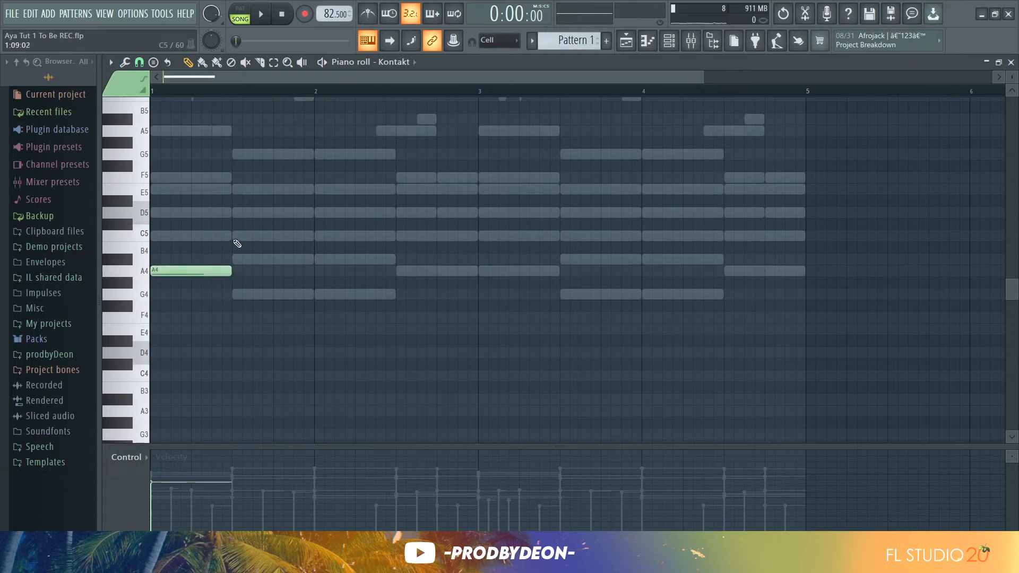
# Write half-bar A4, C5 and G4 notes from bar 1 in the Kontakt piano roll and raise their velocities to maximum.
pyautogui.press('space')
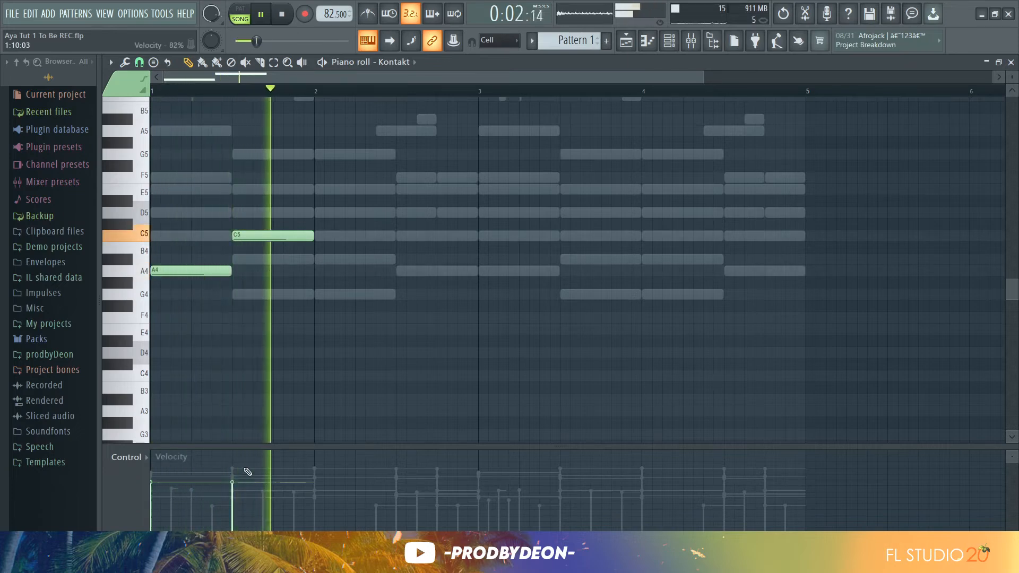
pyautogui.moveTo(245, 471); pyautogui.dragTo(152, 423)
pyautogui.press('space')
pyautogui.press('space')
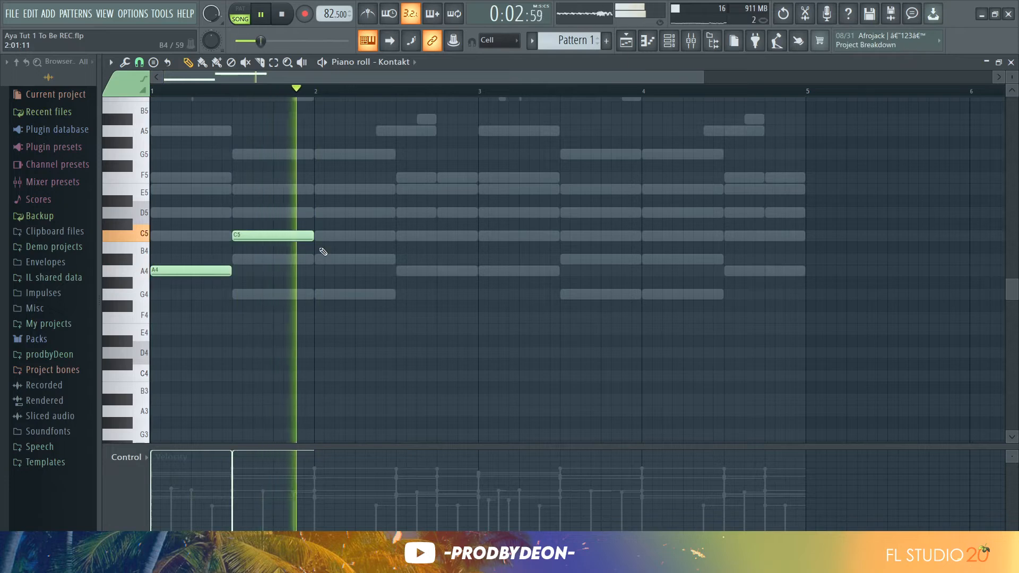
pyautogui.click(316, 295)
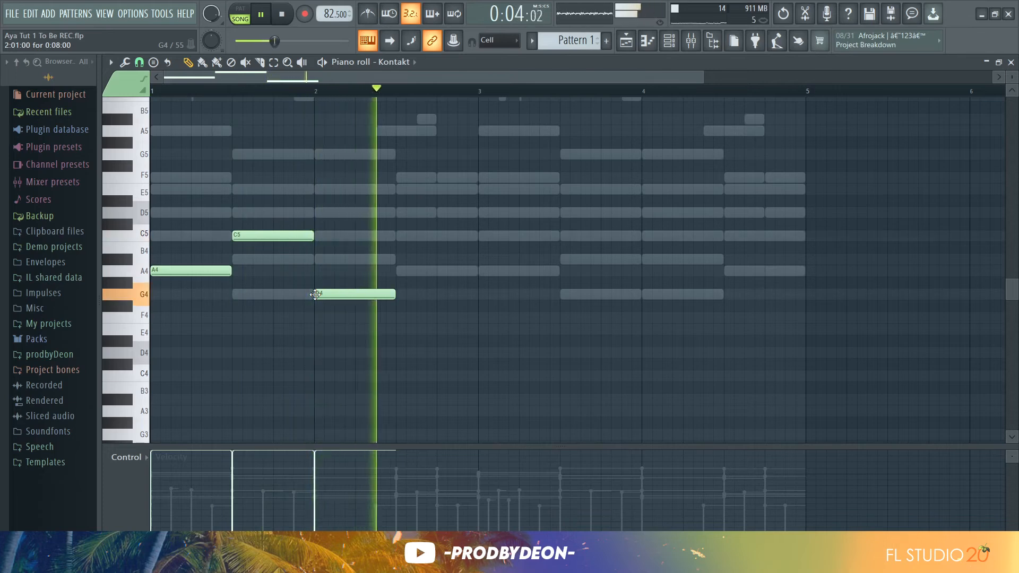
# Add short D5, F5, D5 and A4 notes on steps 9, 11, 14 and 15 of bar 2, stretching the A4 to the bar's end.
pyautogui.press('space')
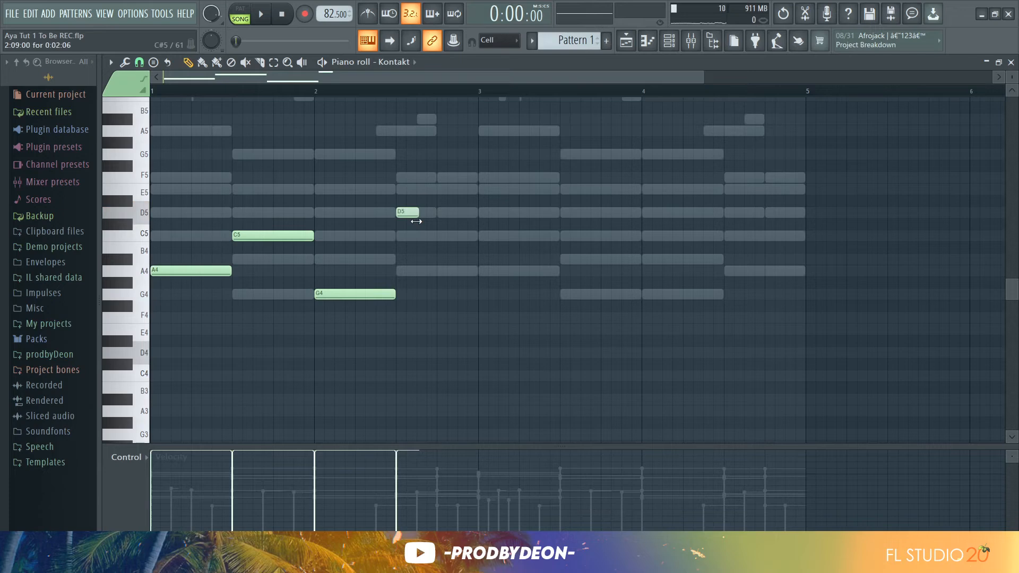
pyautogui.press('space')
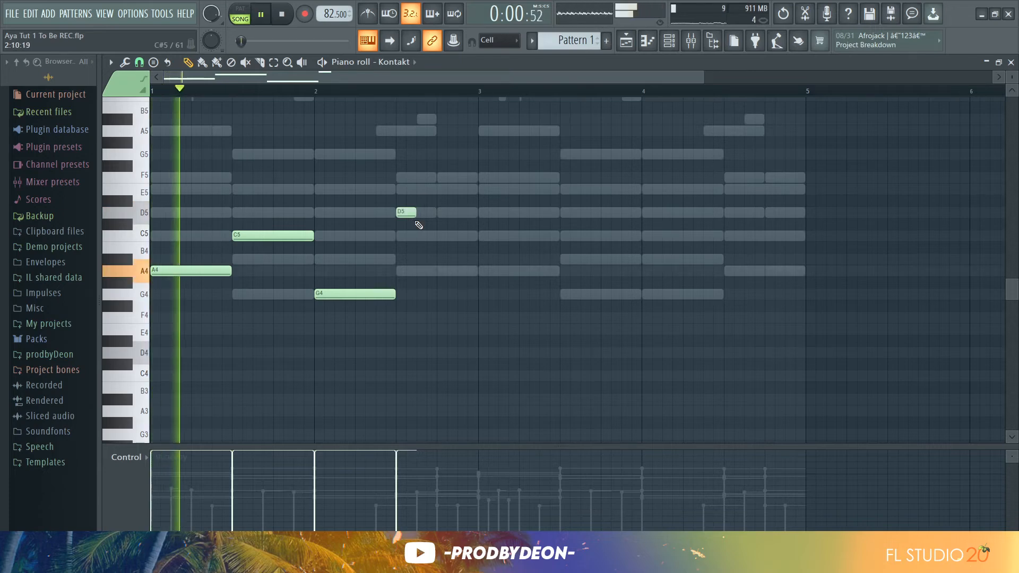
pyautogui.click(419, 178)
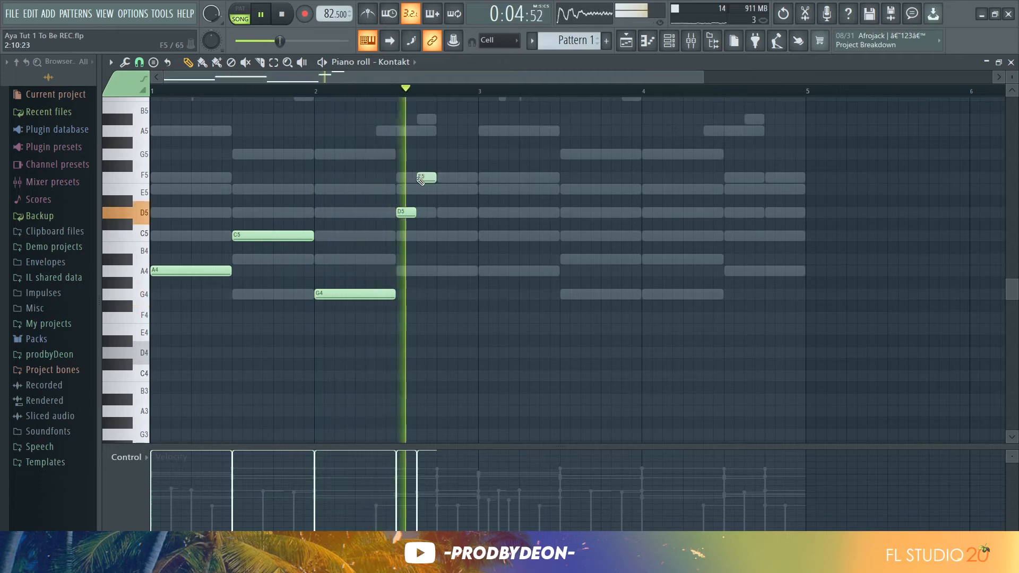
pyautogui.press('space')
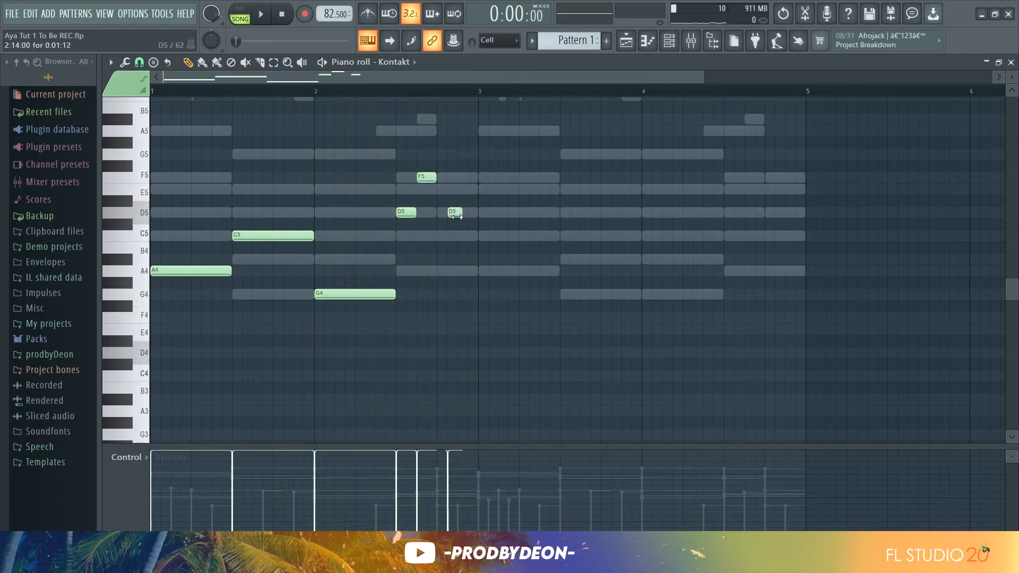
pyautogui.press('space')
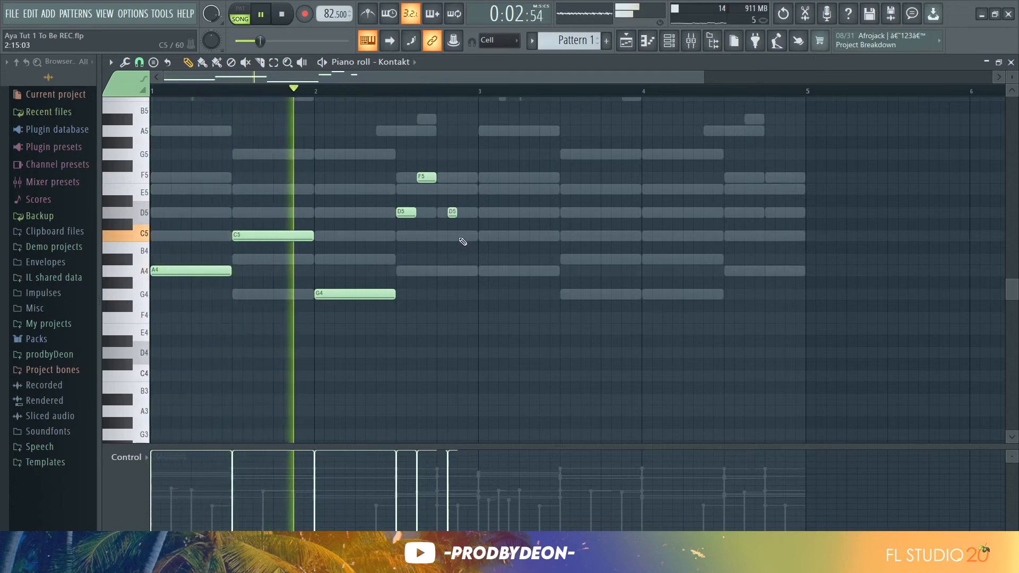
pyautogui.click(458, 269)
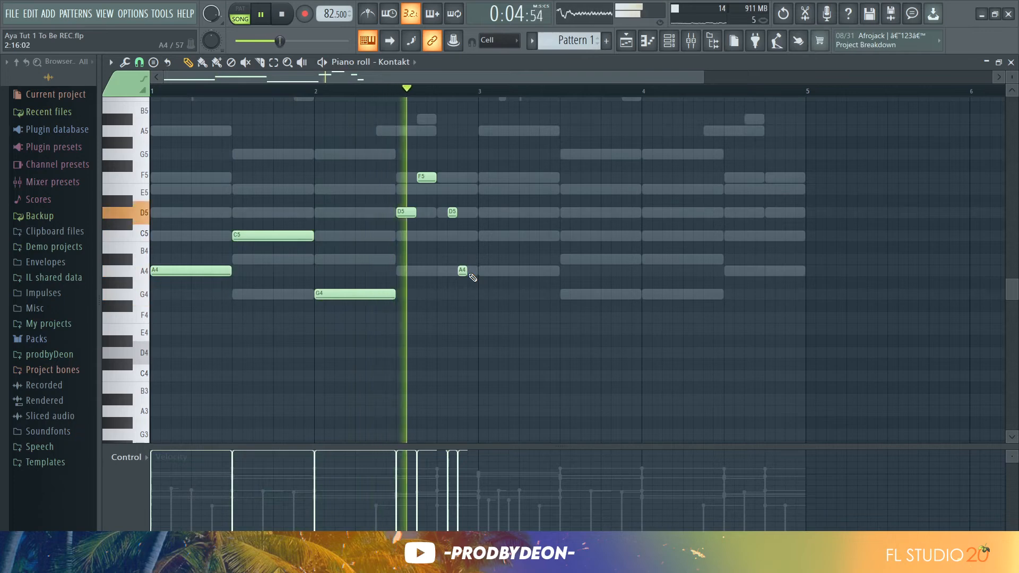
pyautogui.moveTo(467, 271); pyautogui.dragTo(476, 273)
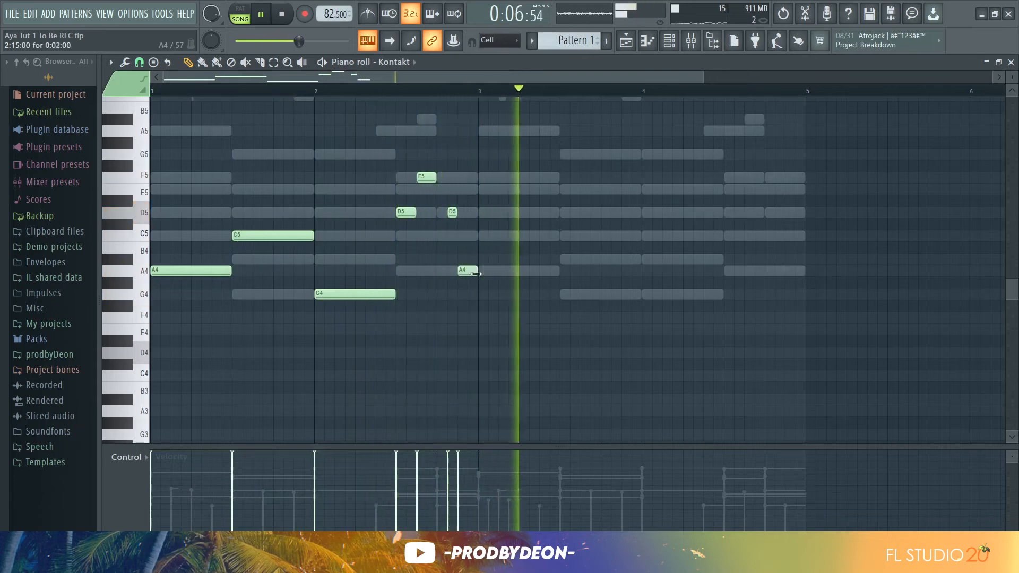
pyautogui.press('space')
# Duplicate the two-bar Kontakt phrase into bars 3 and 4, replace bar 4's first D5 with two very short D5 notes, and play it.
pyautogui.hotkey('ctrl', 'b')
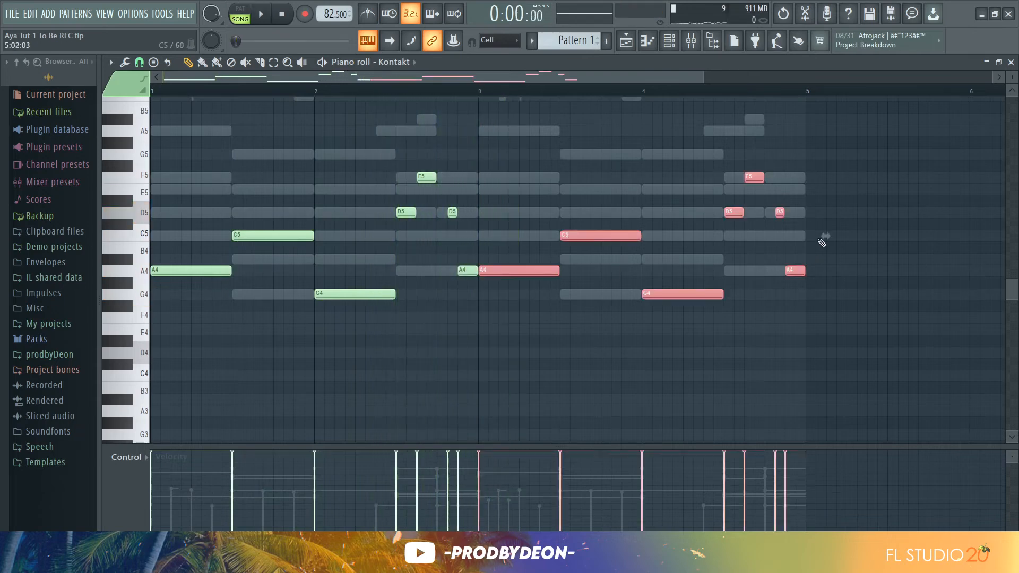
pyautogui.click(749, 225)
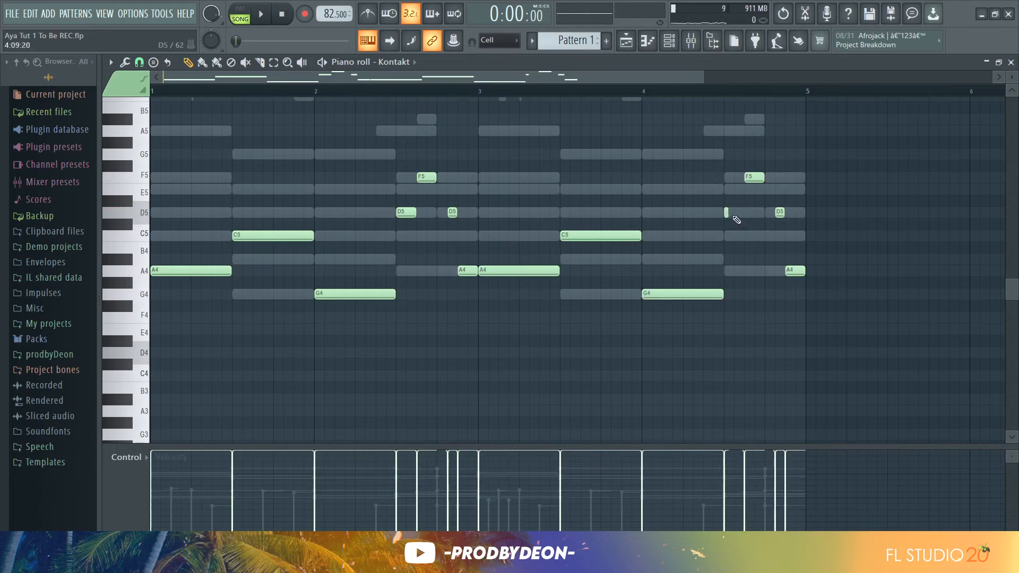
pyautogui.press('space')
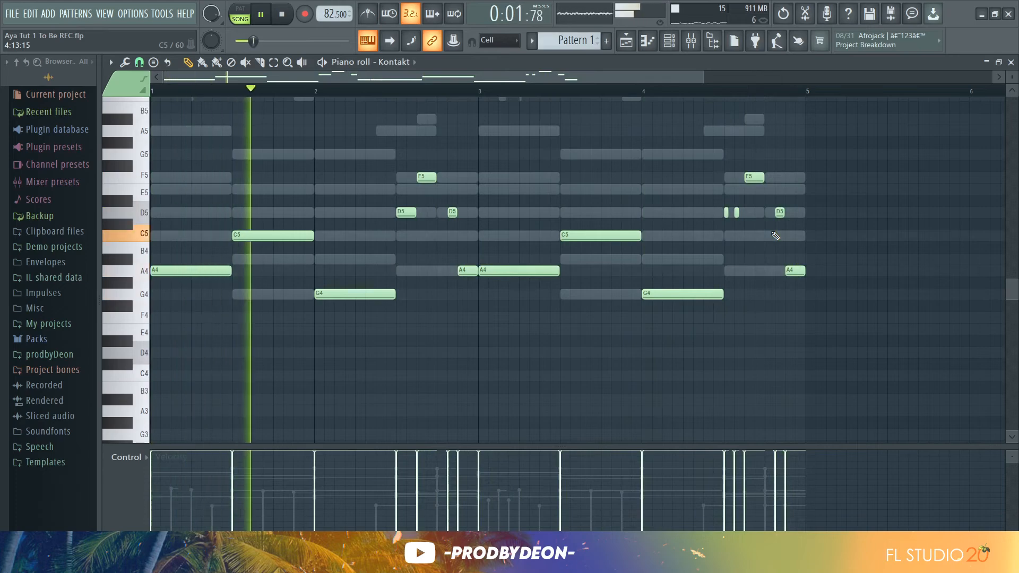
pyautogui.press('space')
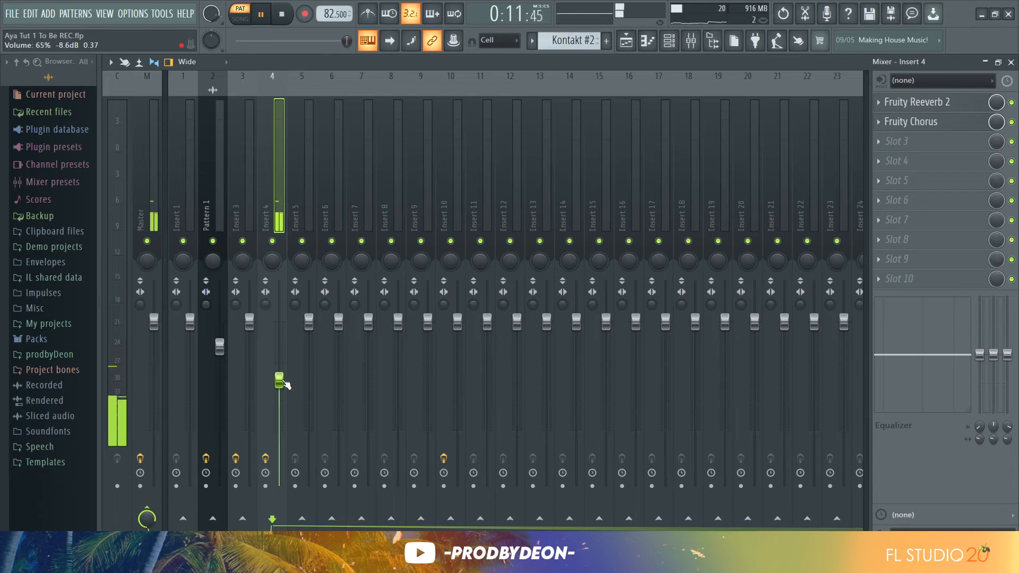
# Inspect the Fruity Reeverb 2 and Fruity Chorus settings on mixer Insert 4.
pyautogui.click(939, 102)
pyautogui.click(940, 102)
pyautogui.click(938, 122)
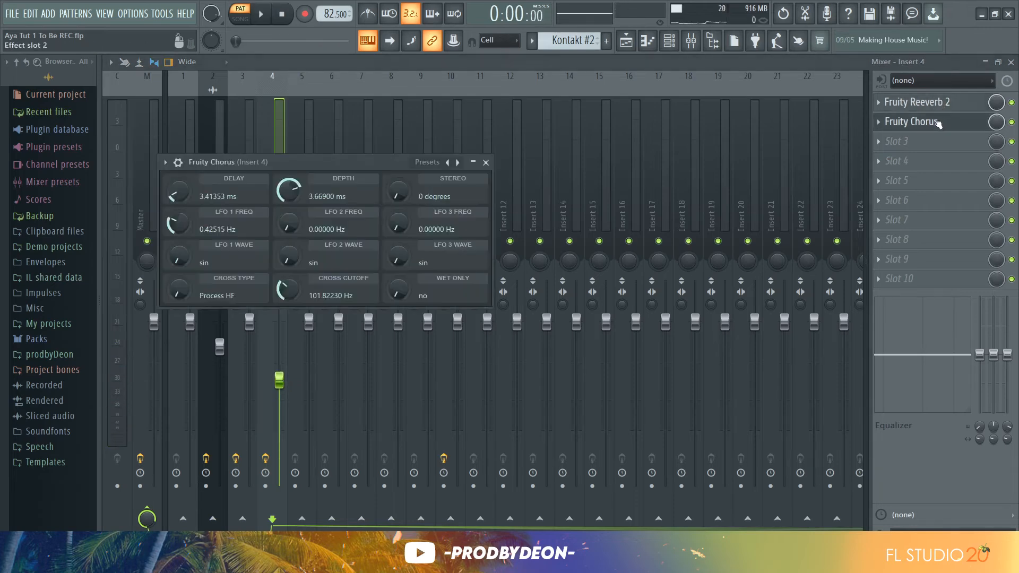
pyautogui.click(938, 122)
pyautogui.press('space')
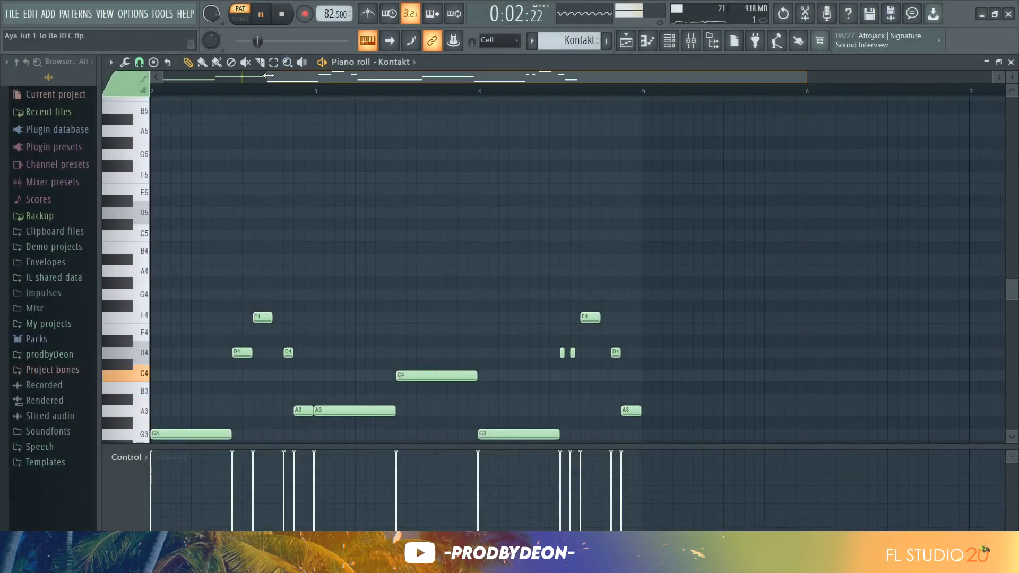
# Review the whole four-bar Kontakt phrase in the piano roll and play the playlist arrangement from bar 17.
pyautogui.moveTo(268, 77); pyautogui.dragTo(181, 78)
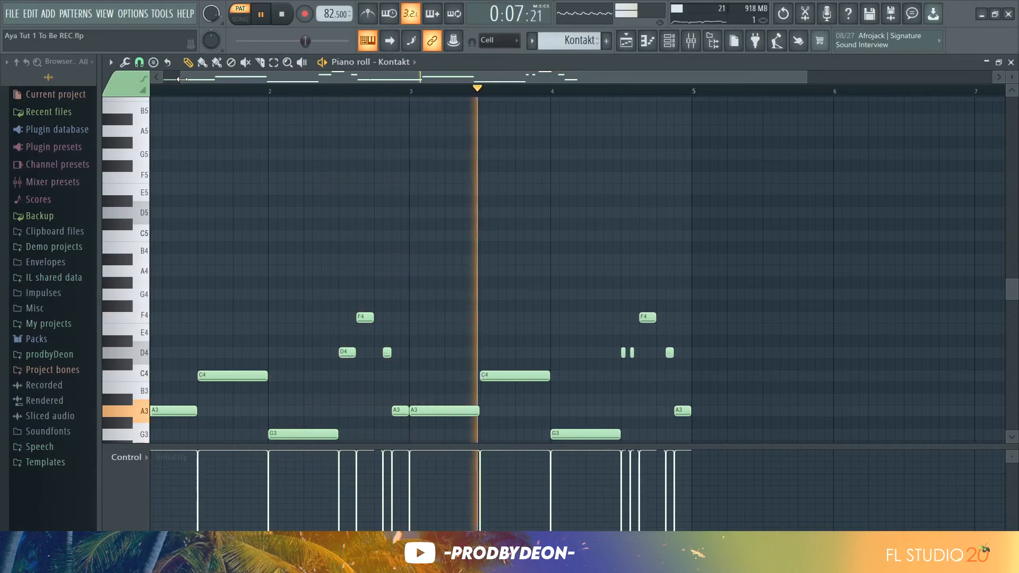
pyautogui.moveTo(275, 76); pyautogui.dragTo(255, 76)
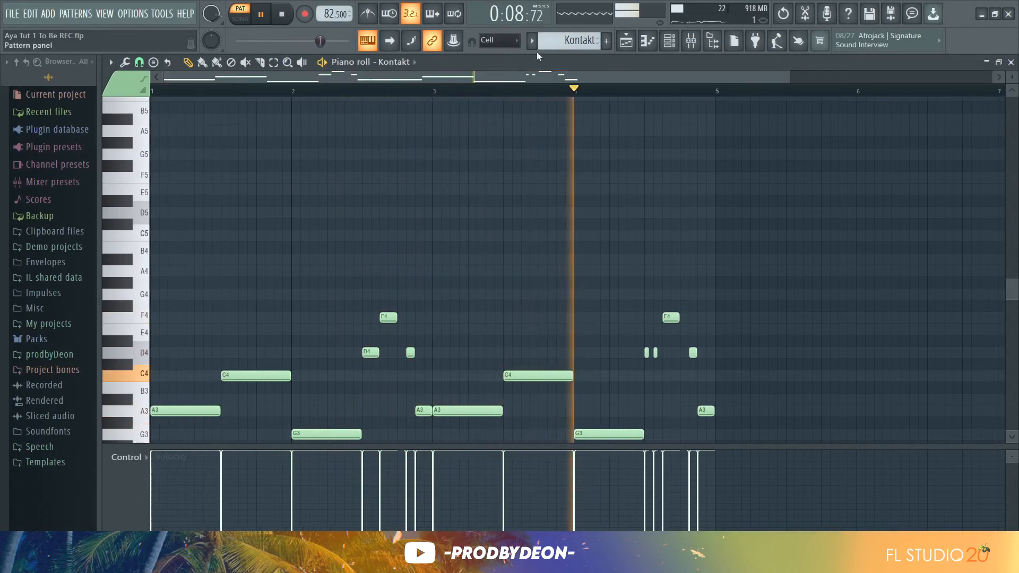
pyautogui.click(626, 43)
pyautogui.click(582, 94)
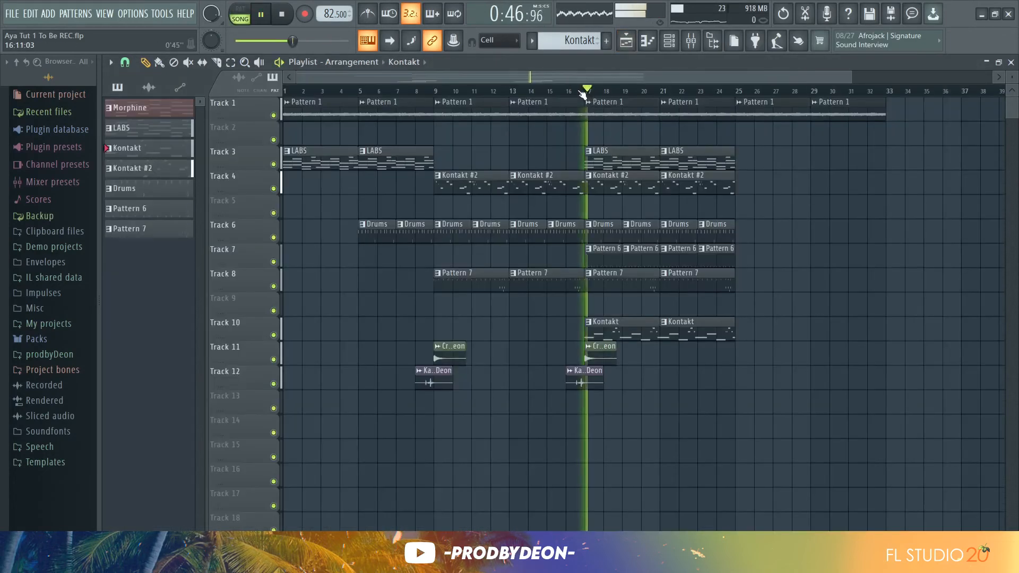